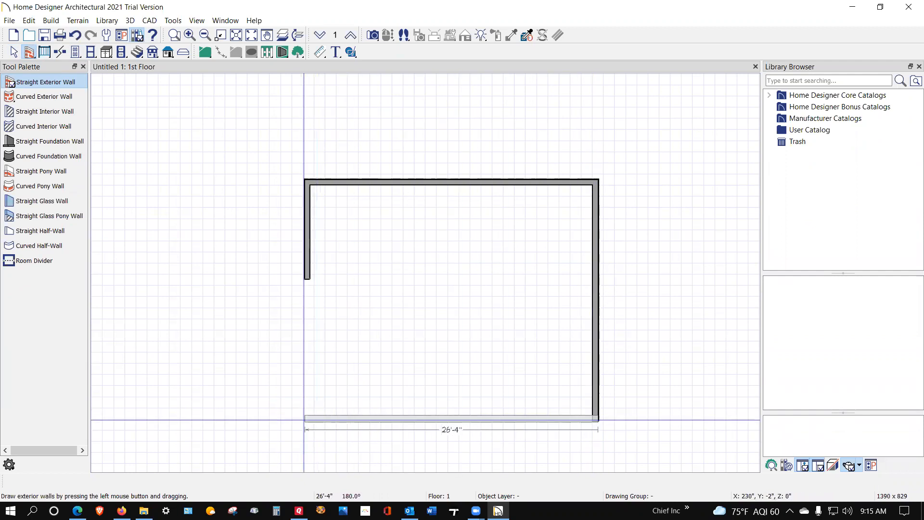
- Close the room outline with a straight exterior wall about 21'-8" long on its open side, and hide the reference grid
{"action": "left_click", "coordinate": [304, 279]}
{"action": "left_click_drag", "start_coordinate": [304, 278], "coordinate": [305, 420]}
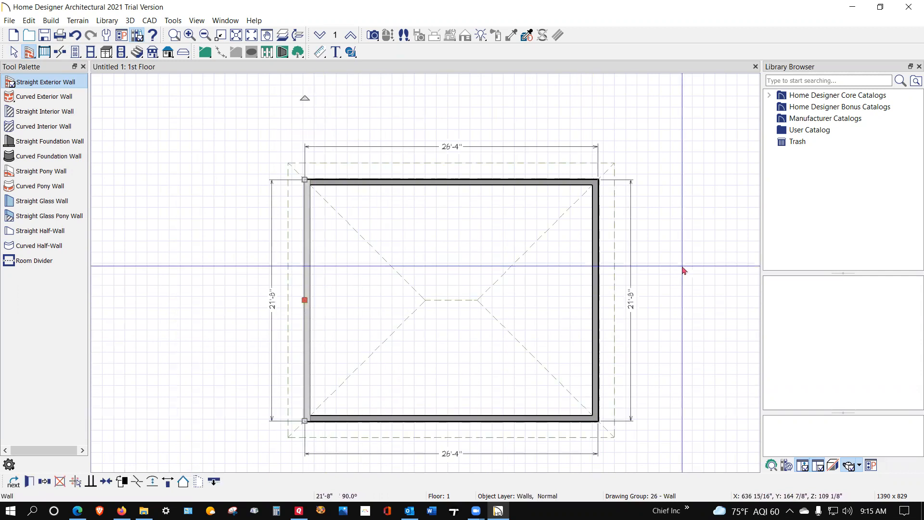
{"action": "left_click", "coordinate": [194, 20]}
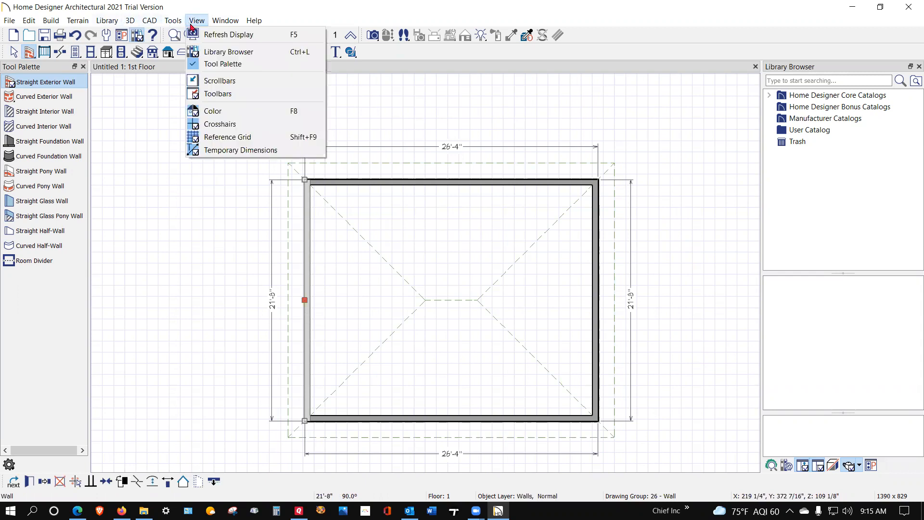
{"action": "left_click", "coordinate": [242, 139]}
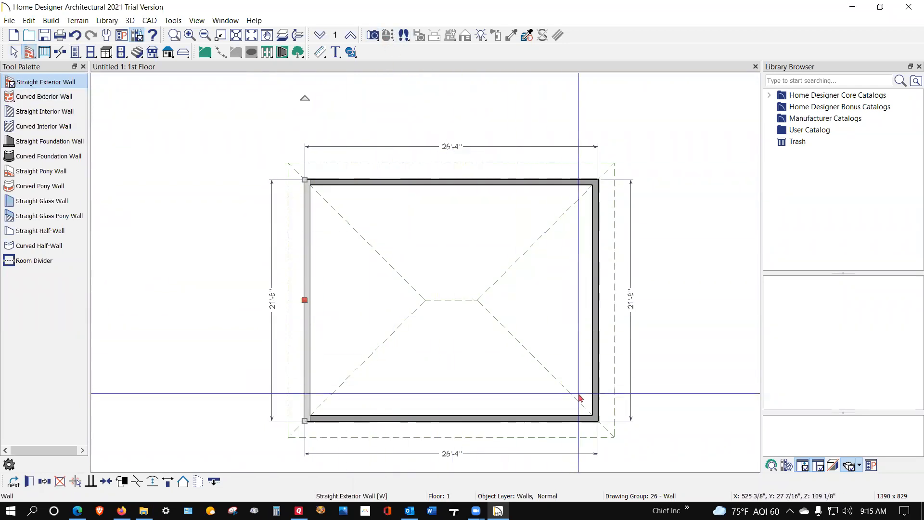
- Create a full camera view from the room's lower-right corner looking toward its centre, and orbit it slightly to show the interior
{"action": "left_click", "coordinate": [372, 35]}
{"action": "left_click_drag", "start_coordinate": [574, 409], "coordinate": [497, 307]}
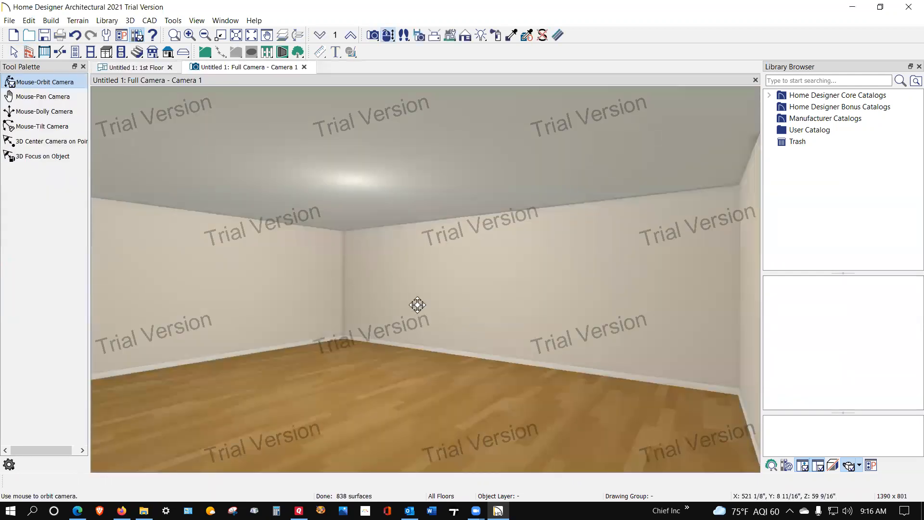
{"action": "mouse_move", "coordinate": [414, 306]}
{"action": "left_mouse_down"}
{"action": "mouse_move", "coordinate": [432, 308]}
{"action": "mouse_move", "coordinate": [417, 305]}
{"action": "left_mouse_up"}
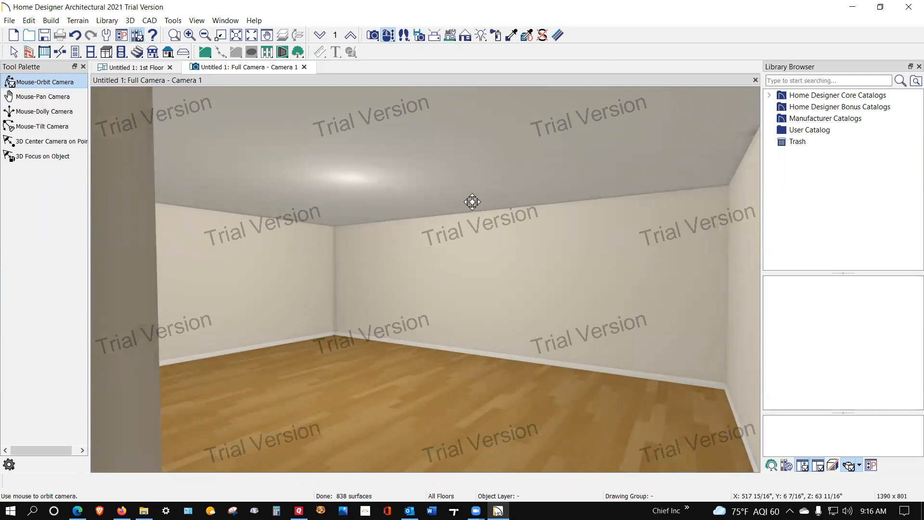
- In the floor plan, draw a straight railing about 25'-10" long across the upper part of the room between the side walls
{"action": "key", "text": "shift+j"}
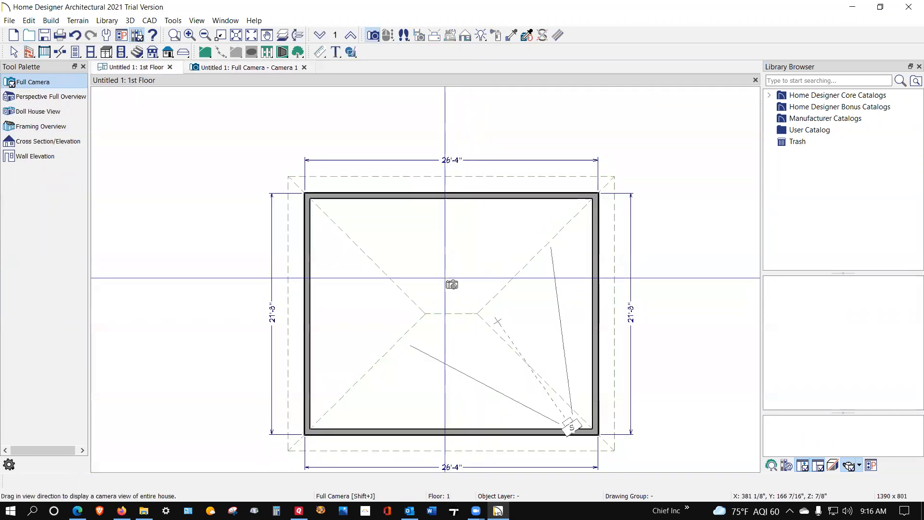
{"action": "left_click", "coordinate": [46, 52]}
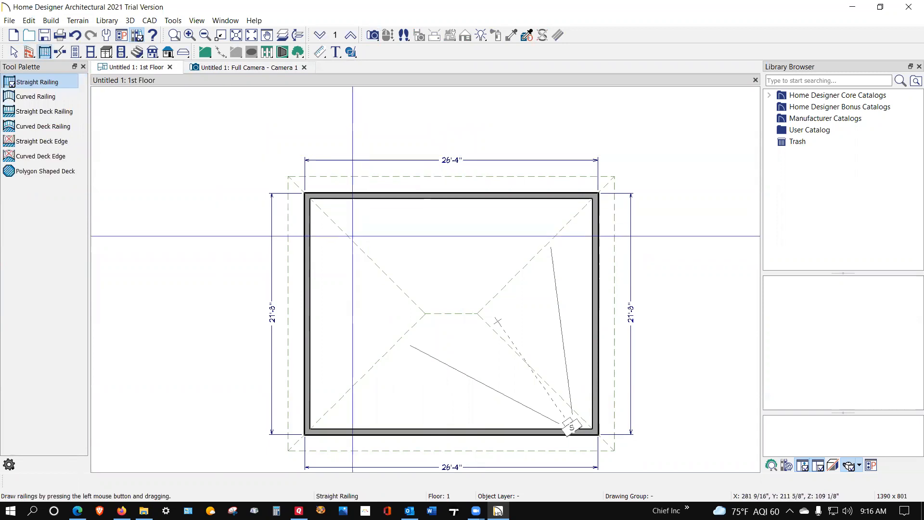
{"action": "left_click_drag", "start_coordinate": [311, 262], "coordinate": [594, 262]}
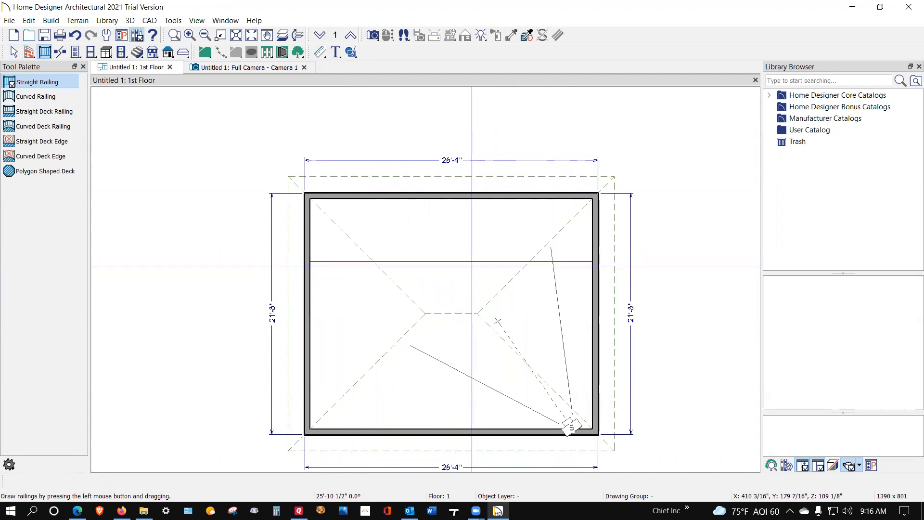
{"action": "scroll", "coordinate": [464, 267], "scroll_direction": "up", "scroll_amount": 3}
{"action": "scroll", "coordinate": [464, 268], "scroll_direction": "down", "scroll_amount": 3}
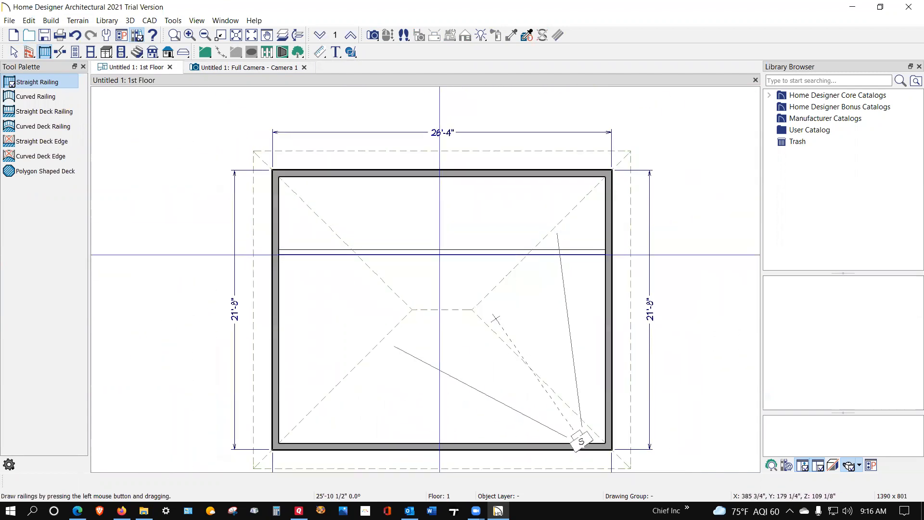
- Show the camera view and the floor plan side by side, with the plan enlarged around the room
{"action": "key", "text": "ctrl+Tab"}
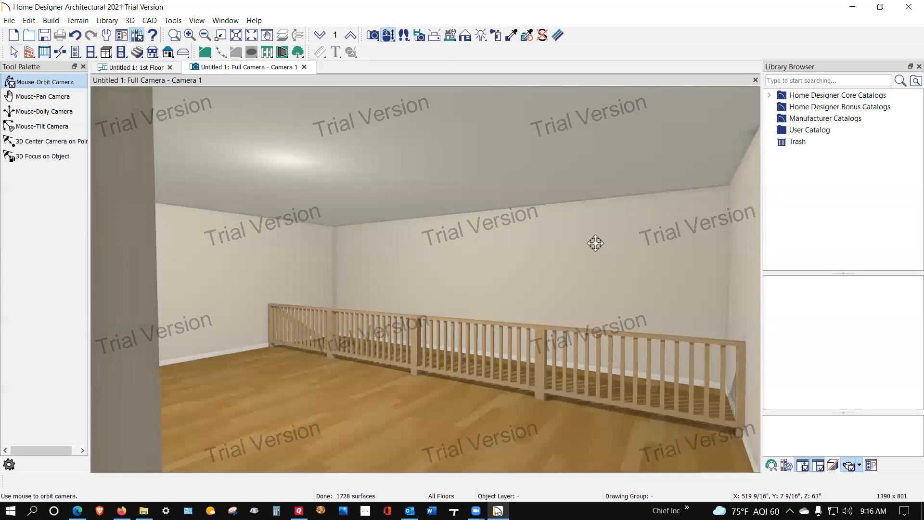
{"action": "key", "text": "shift+t"}
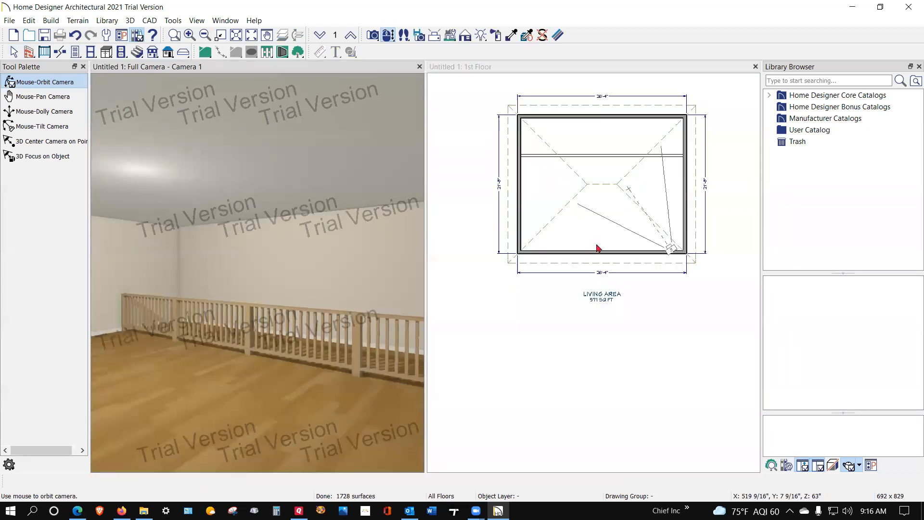
{"action": "scroll", "coordinate": [535, 195], "scroll_direction": "up", "scroll_amount": 4}
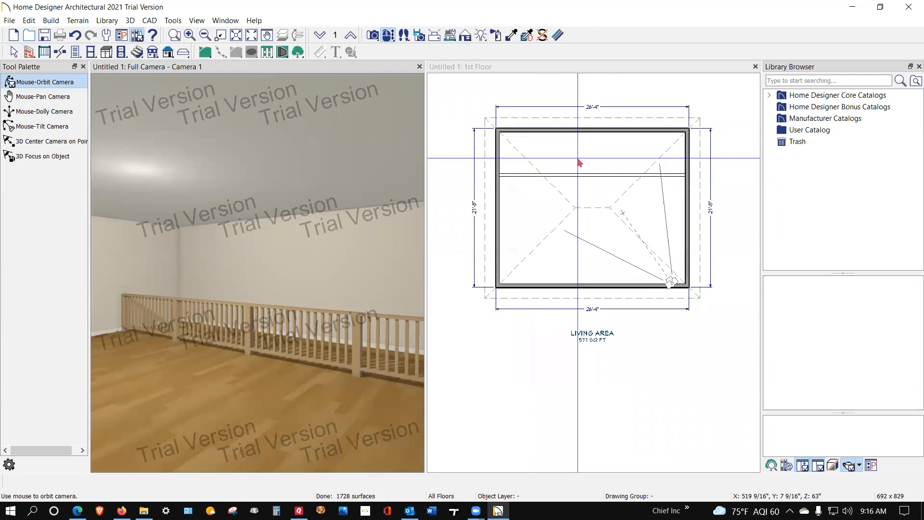
- Open the specification of the railing crossing the room and set its height to 66"
{"action": "left_click", "coordinate": [588, 182]}
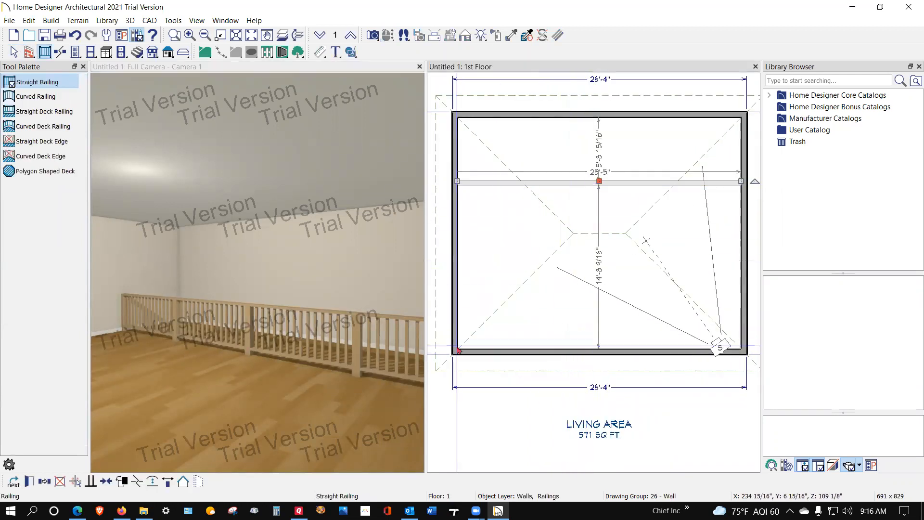
{"action": "left_click", "coordinate": [28, 482]}
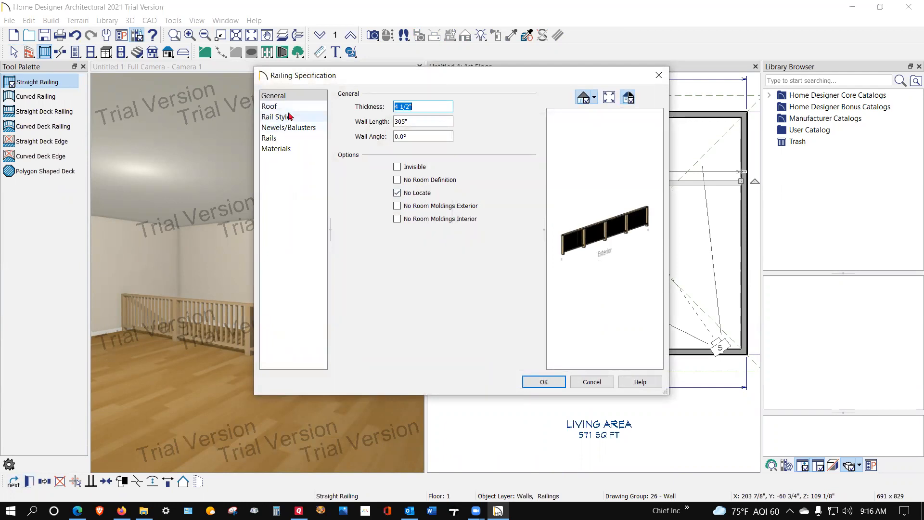
{"action": "left_click", "coordinate": [292, 127]}
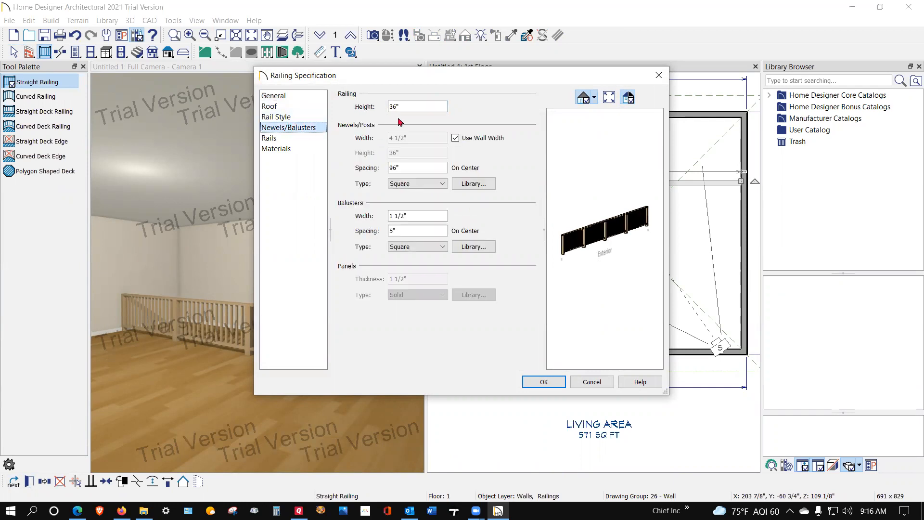
{"action": "double_click", "coordinate": [413, 106]}
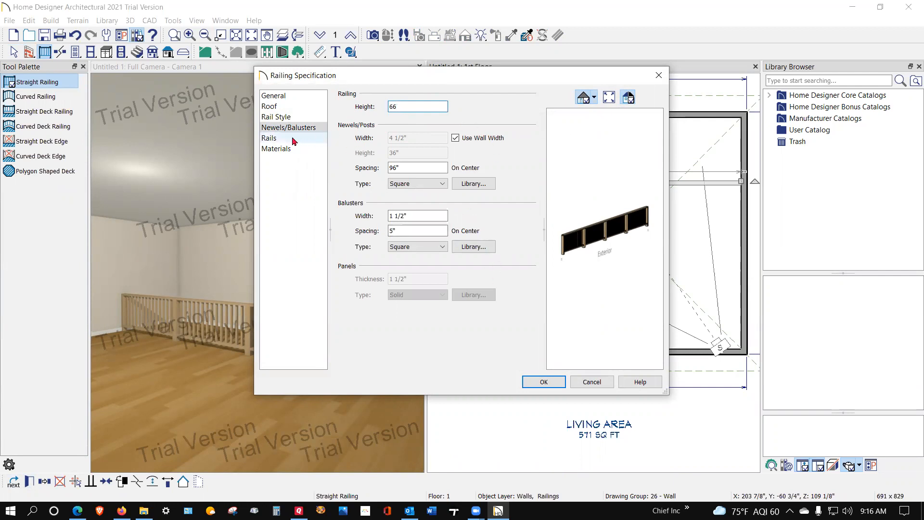
- Try the Solid railing type in the preview, and set the railing type to Panels
{"action": "left_click", "coordinate": [280, 117]}
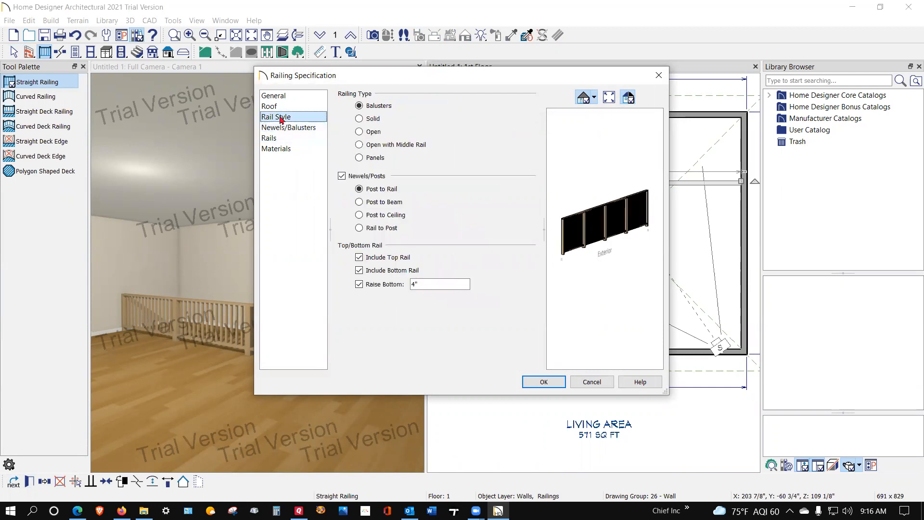
{"action": "left_click", "coordinate": [359, 119]}
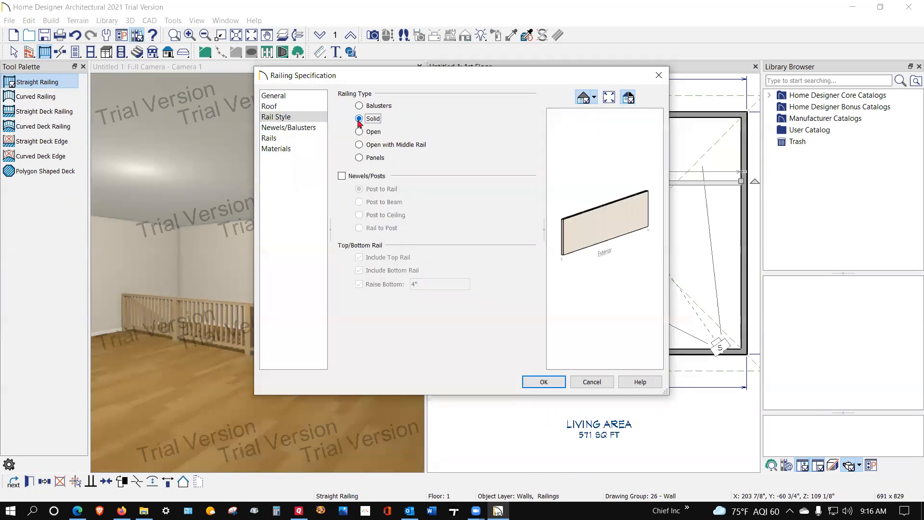
{"action": "left_click", "coordinate": [359, 158]}
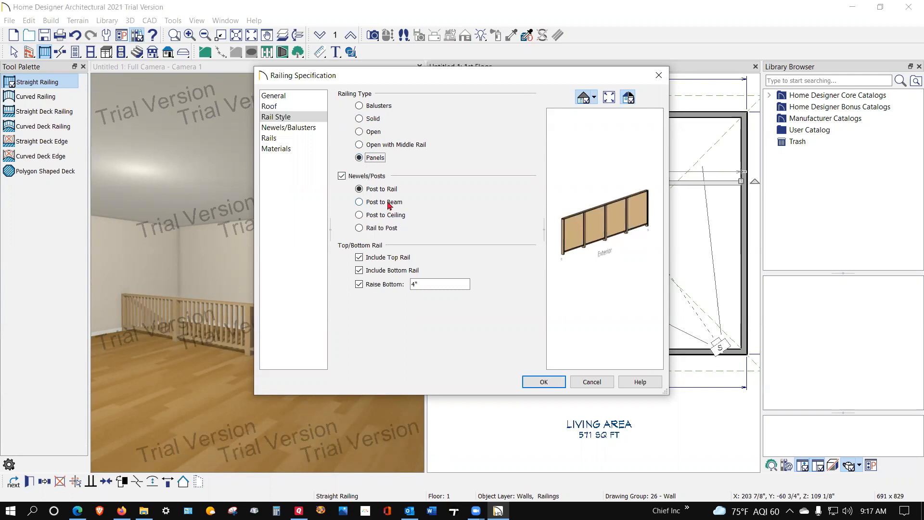
- Open the library for the railing's panel type, browse to Architectural > Fences and Railings in the core catalogs, and enlarge the library window
{"action": "left_click", "coordinate": [303, 129]}
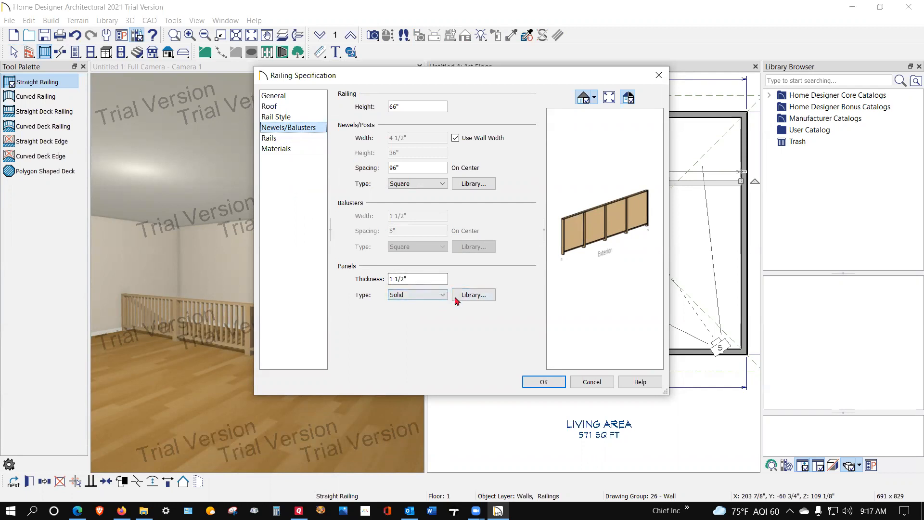
{"action": "left_click", "coordinate": [483, 295]}
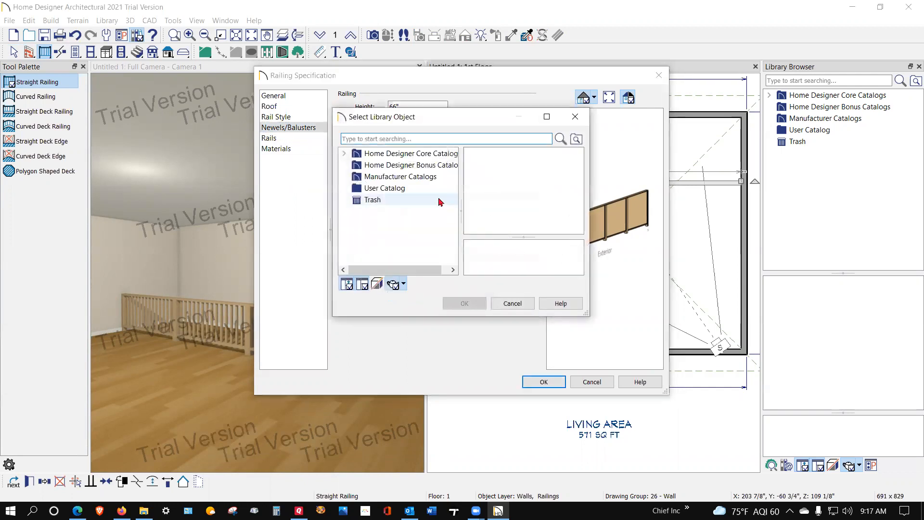
{"action": "left_click", "coordinate": [345, 154]}
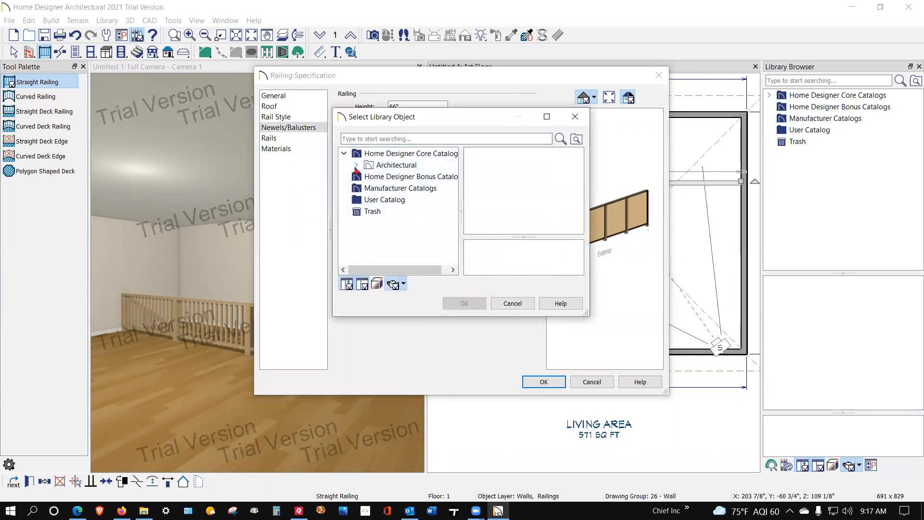
{"action": "left_click", "coordinate": [356, 165]}
{"action": "left_click", "coordinate": [369, 177]}
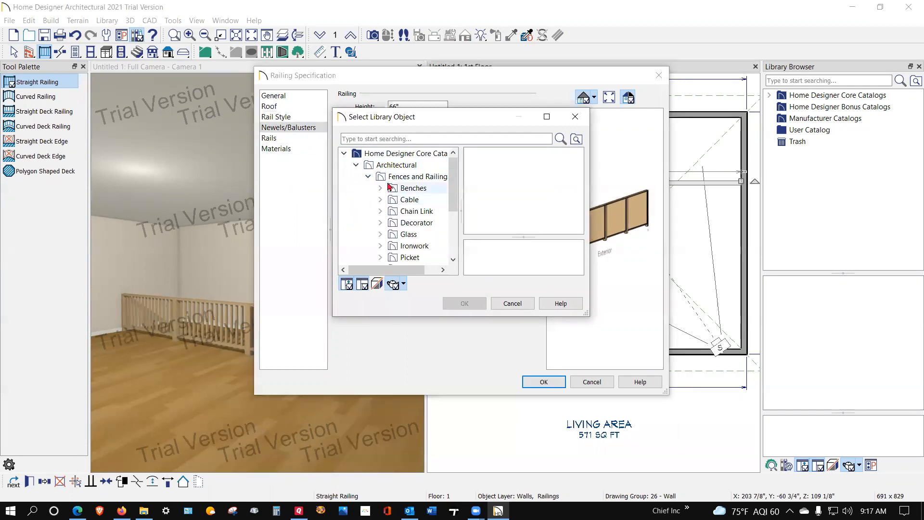
{"action": "left_click", "coordinate": [417, 177]}
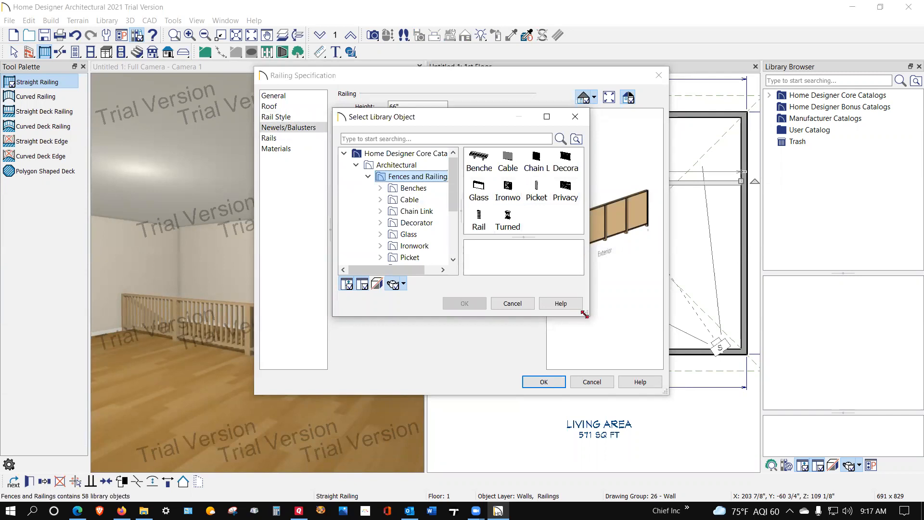
{"action": "left_click_drag", "start_coordinate": [584, 314], "coordinate": [702, 376]}
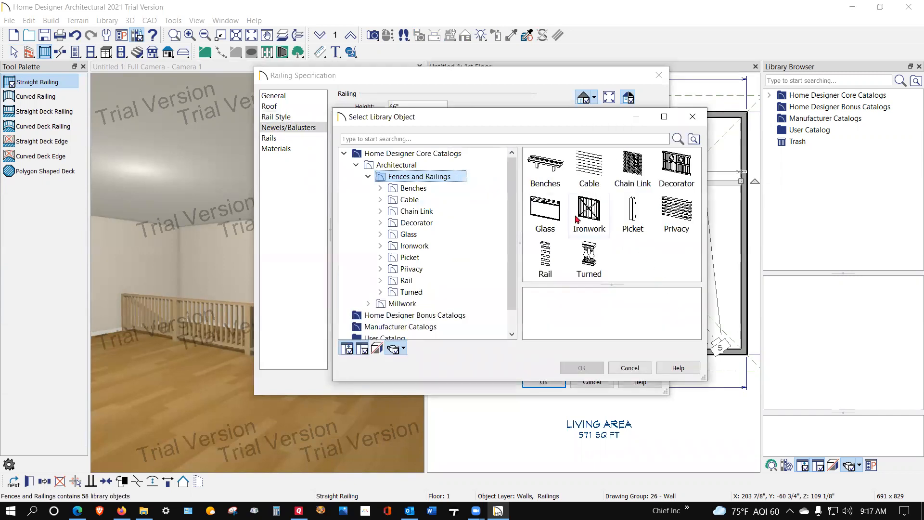
- Choose the Oxford panel from the Picket category, apply the railing specification, and deselect the railing
{"action": "double_click", "coordinate": [681, 166]}
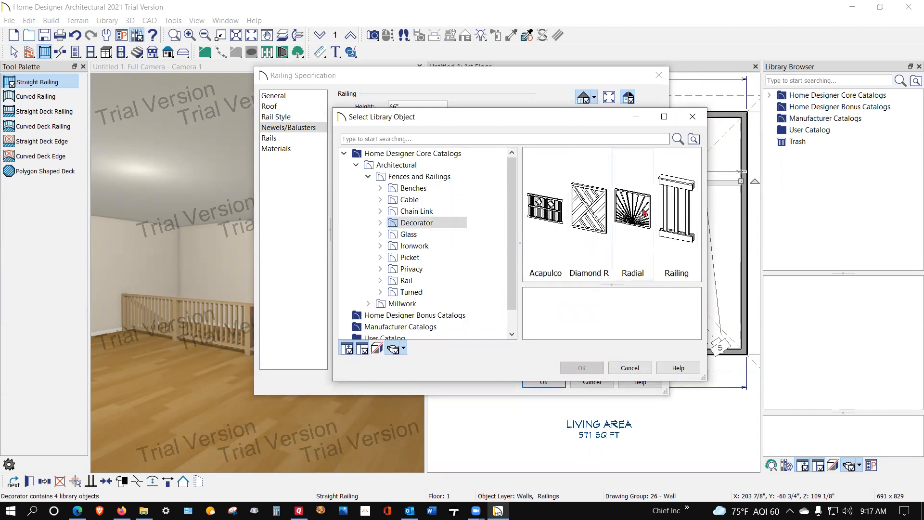
{"action": "left_click", "coordinate": [412, 179]}
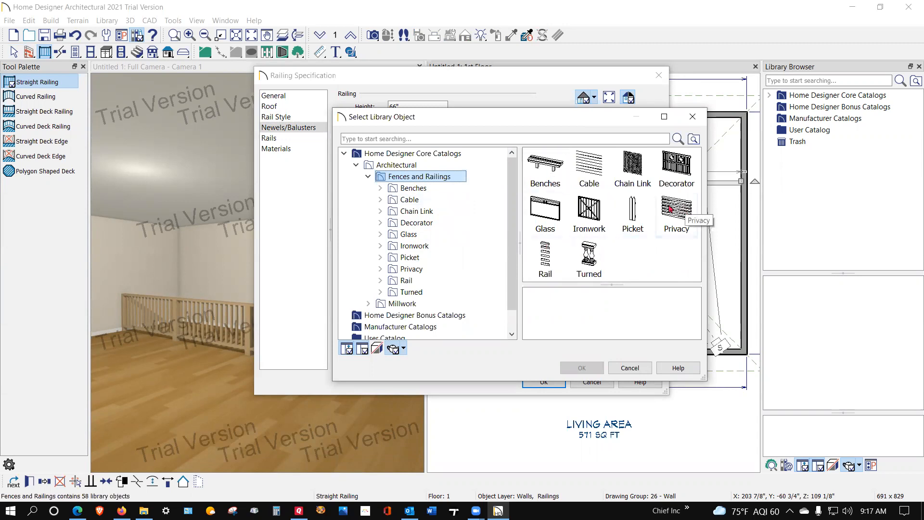
{"action": "double_click", "coordinate": [639, 211]}
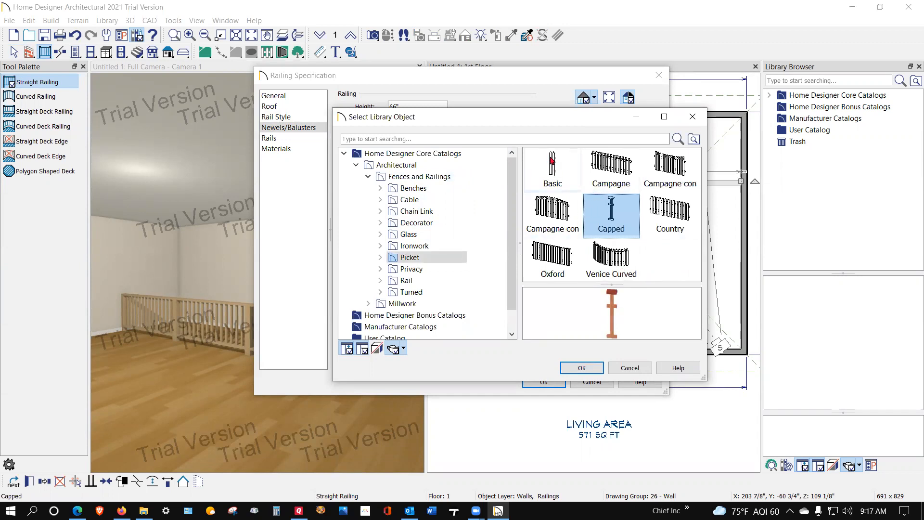
{"action": "left_click", "coordinate": [561, 258]}
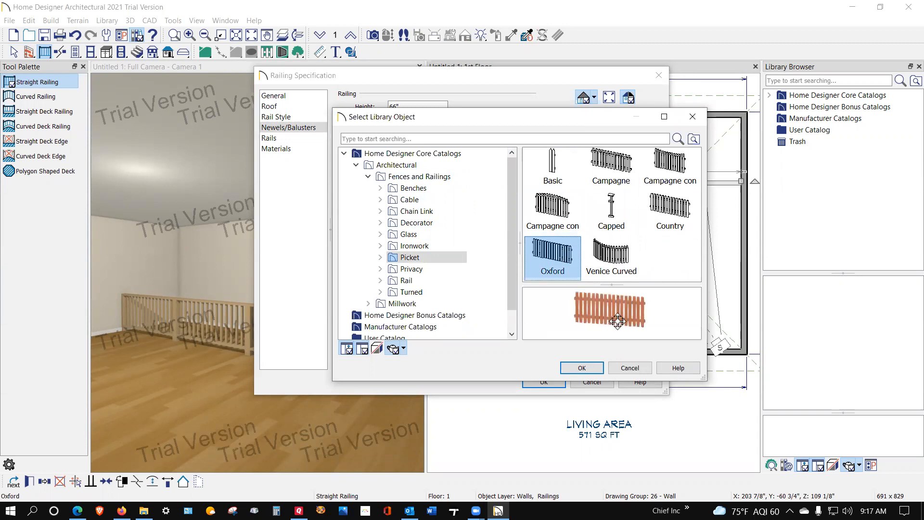
{"action": "left_click", "coordinate": [581, 368]}
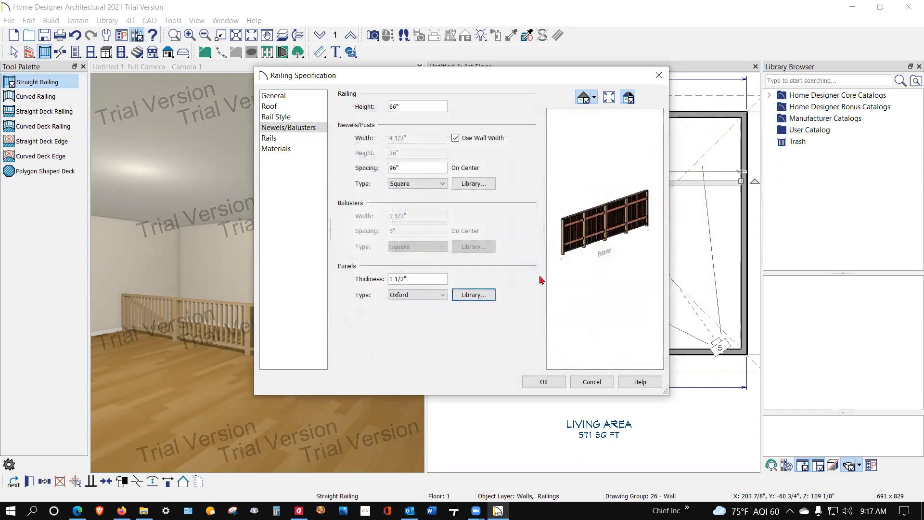
{"action": "left_click", "coordinate": [544, 382]}
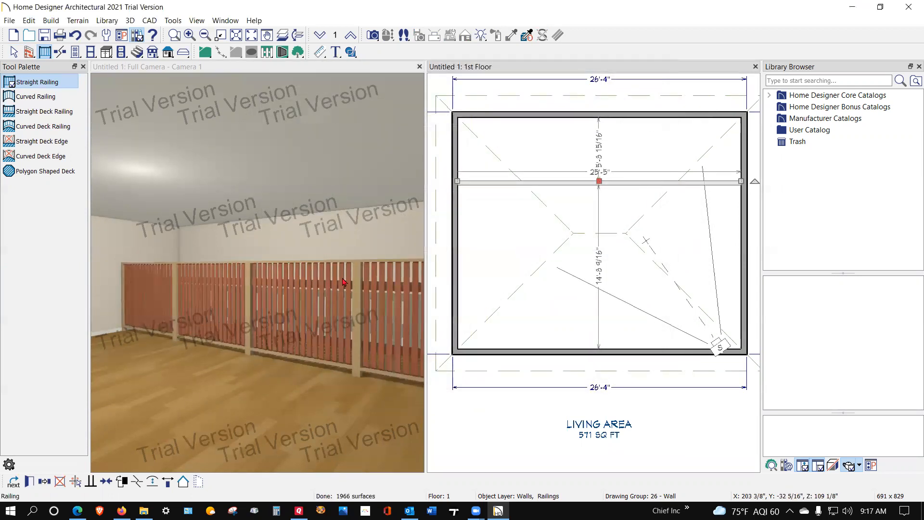
{"action": "key", "text": "Escape"}
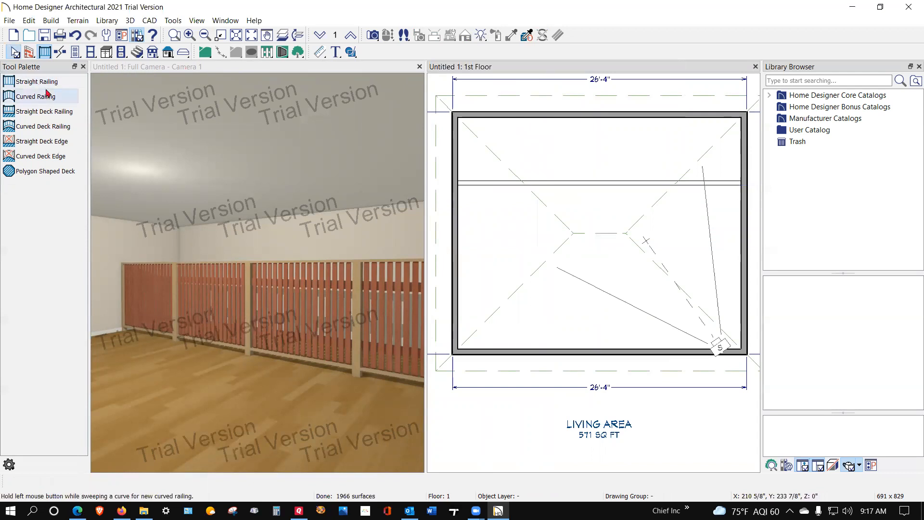
- Try an exterior wall from the railing to the back wall, about 6'-10" from the left wall, and delete it
{"action": "left_click", "coordinate": [29, 52]}
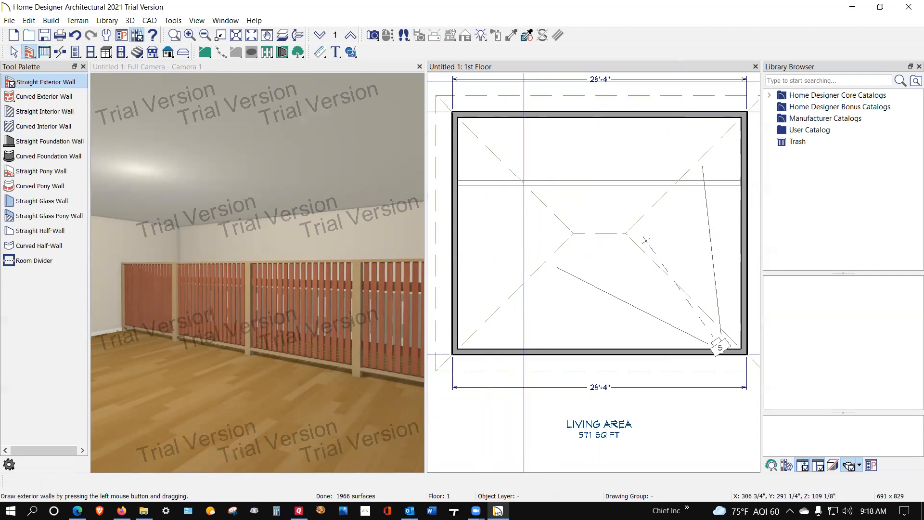
{"action": "left_click_drag", "start_coordinate": [530, 183], "coordinate": [531, 116]}
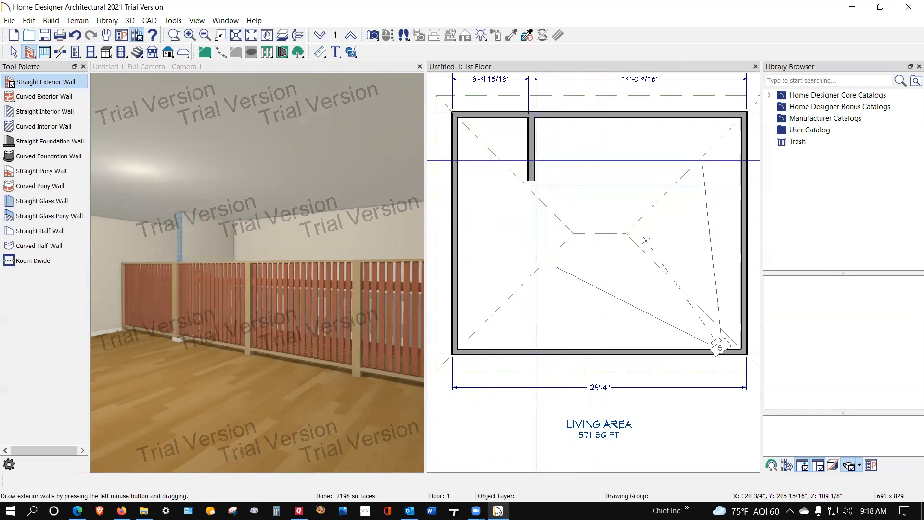
{"action": "right_click", "coordinate": [530, 158]}
{"action": "left_click", "coordinate": [562, 218]}
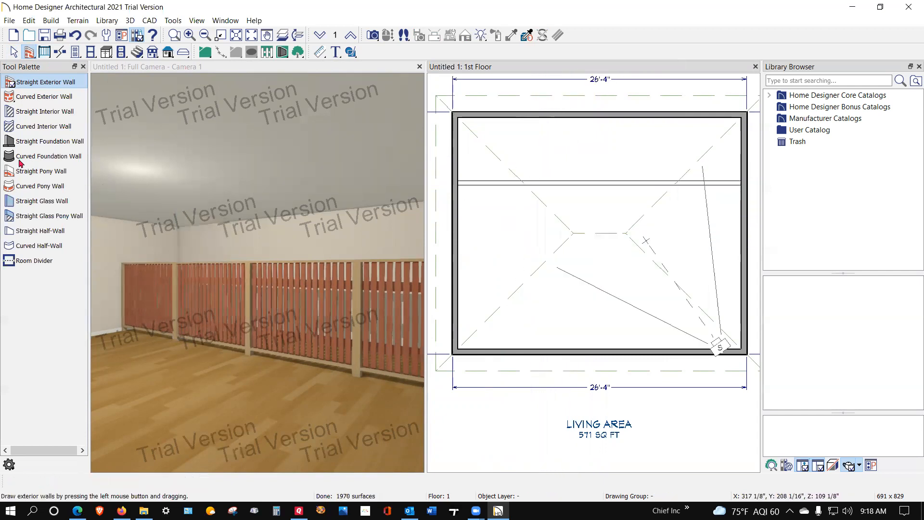
- Draw three straight interior walls from the railing to the back wall, forming four stalls about 6'-2", 5'-5", 6'-8" and 7'-1" wide
{"action": "left_click", "coordinate": [38, 114]}
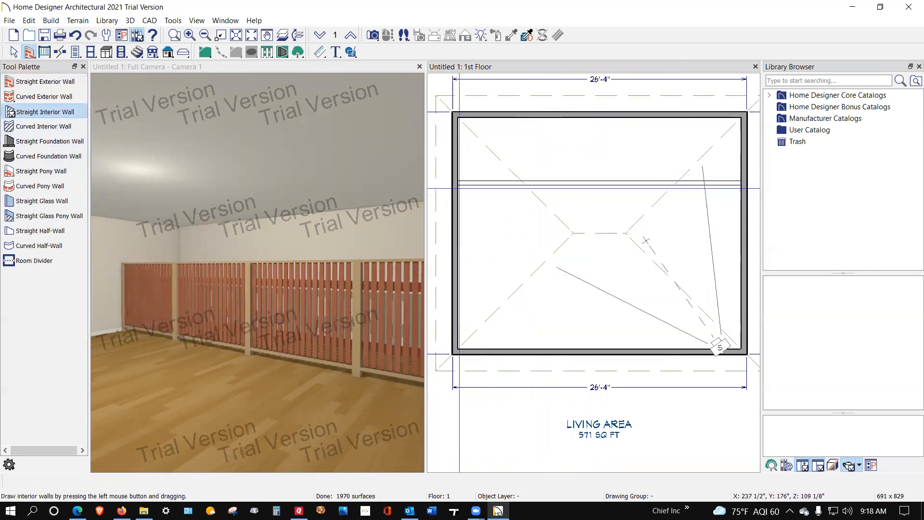
{"action": "left_click_drag", "start_coordinate": [527, 182], "coordinate": [523, 117]}
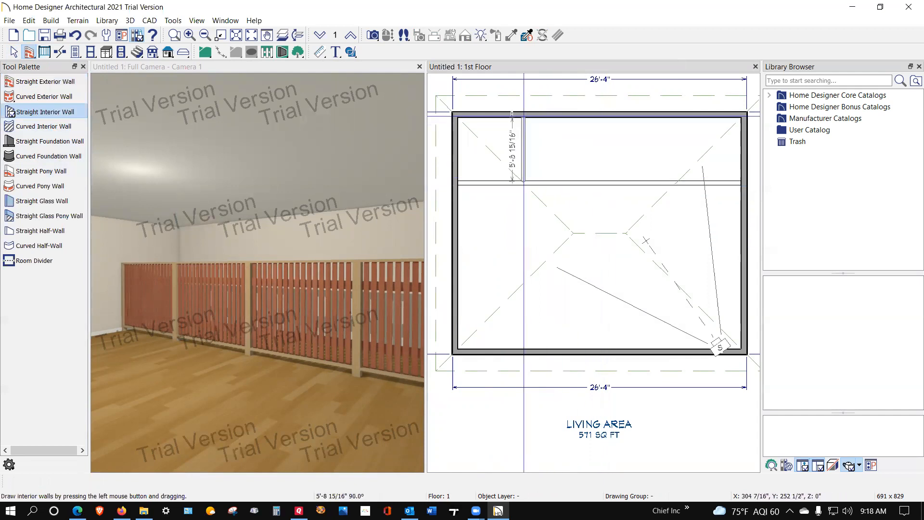
{"action": "left_click_drag", "start_coordinate": [584, 182], "coordinate": [583, 116]}
{"action": "left_click_drag", "start_coordinate": [663, 182], "coordinate": [664, 116]}
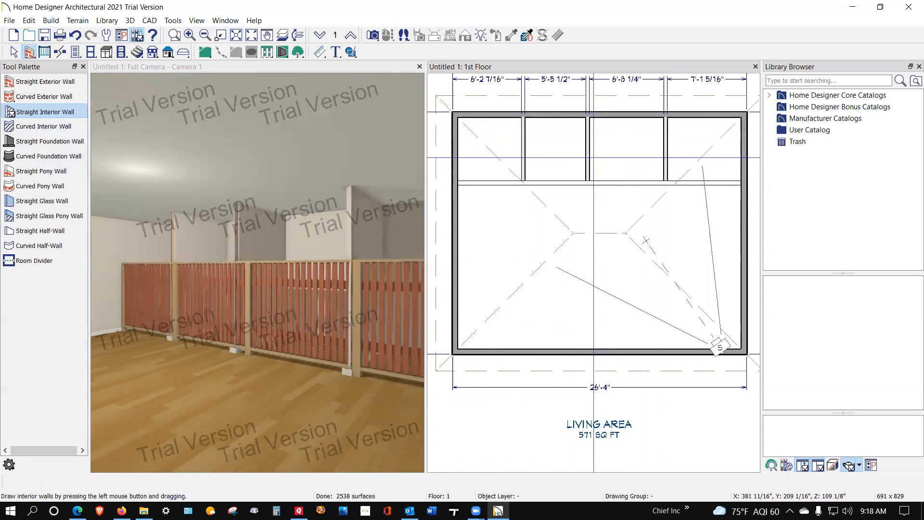
{"action": "key", "text": "space"}
{"action": "scroll", "coordinate": [725, 166], "scroll_direction": "up", "scroll_amount": 1}
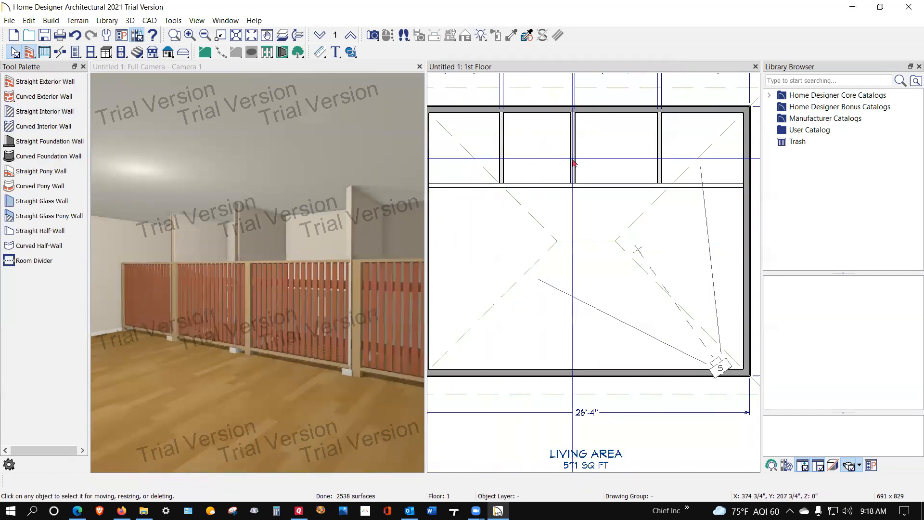
{"action": "scroll", "coordinate": [714, 206], "scroll_direction": "down", "scroll_amount": 1}
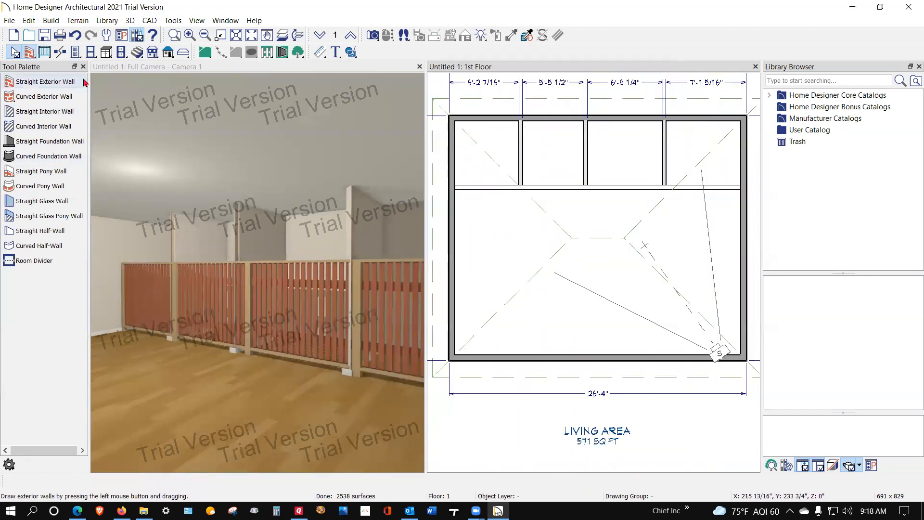
- Place a hinged door in the railing at the leftmost stall and check it up close in the camera view
{"action": "left_click", "coordinate": [47, 52]}
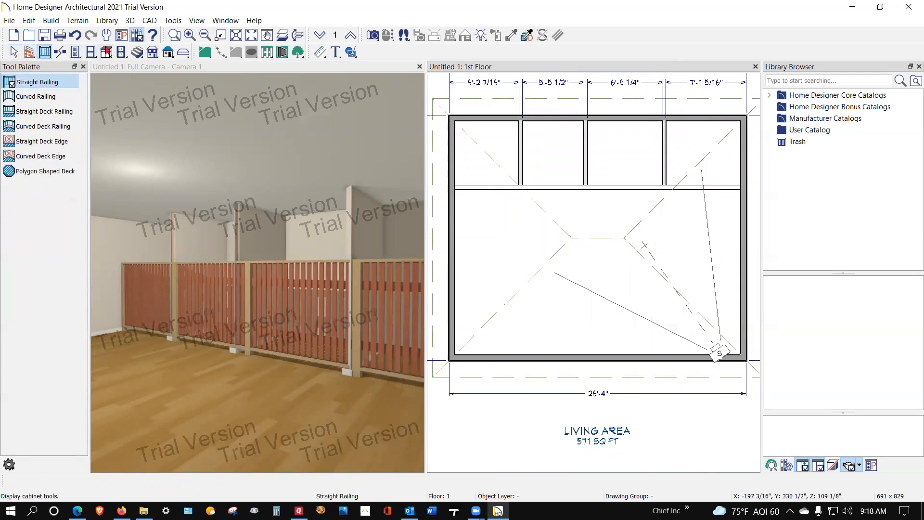
{"action": "left_click", "coordinate": [76, 52]}
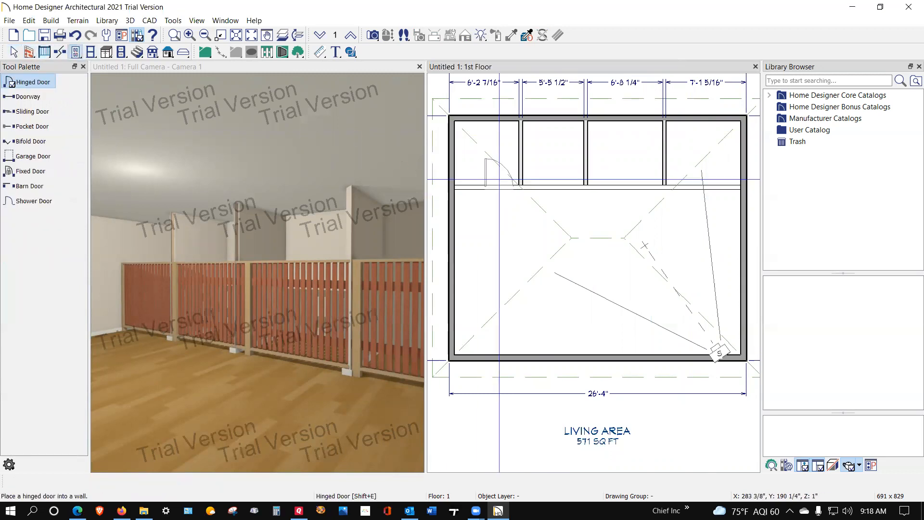
{"action": "left_click", "coordinate": [490, 188]}
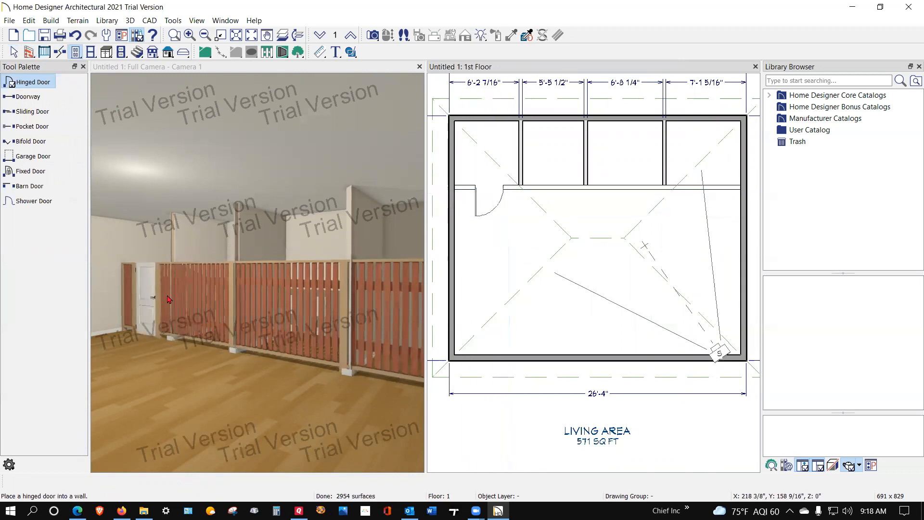
{"action": "scroll", "coordinate": [153, 300], "scroll_direction": "up", "scroll_amount": 8}
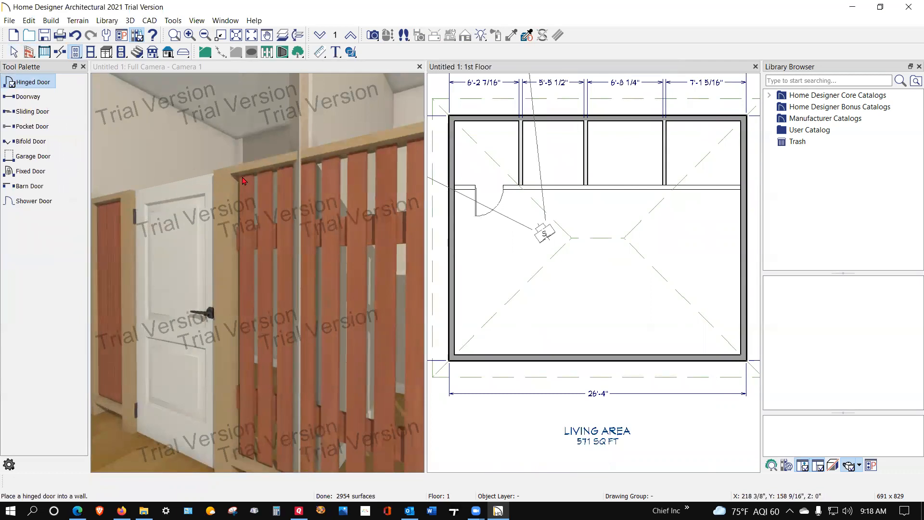
{"action": "scroll", "coordinate": [329, 197], "scroll_direction": "down", "scroll_amount": 3}
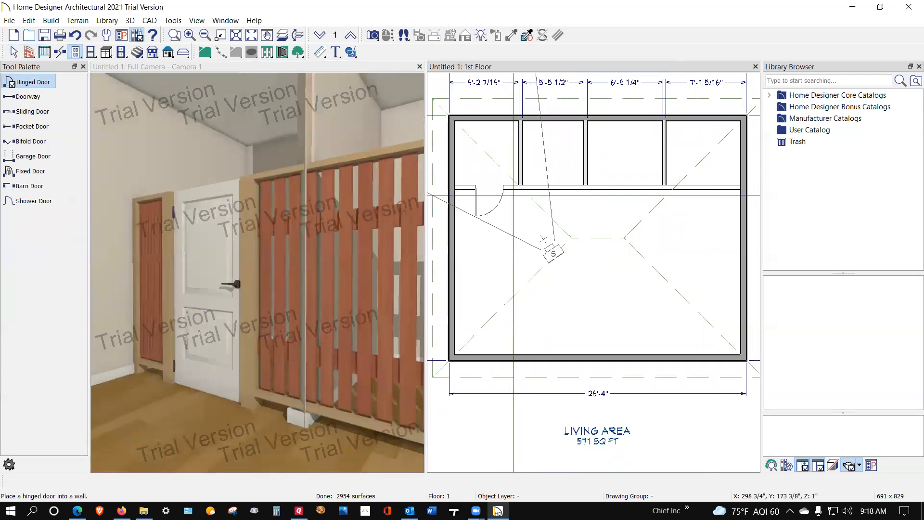
- Open the door's specification and browse the door style library to Fences and Railings > Gates
{"action": "key", "text": "space"}
{"action": "left_click", "coordinate": [498, 194]}
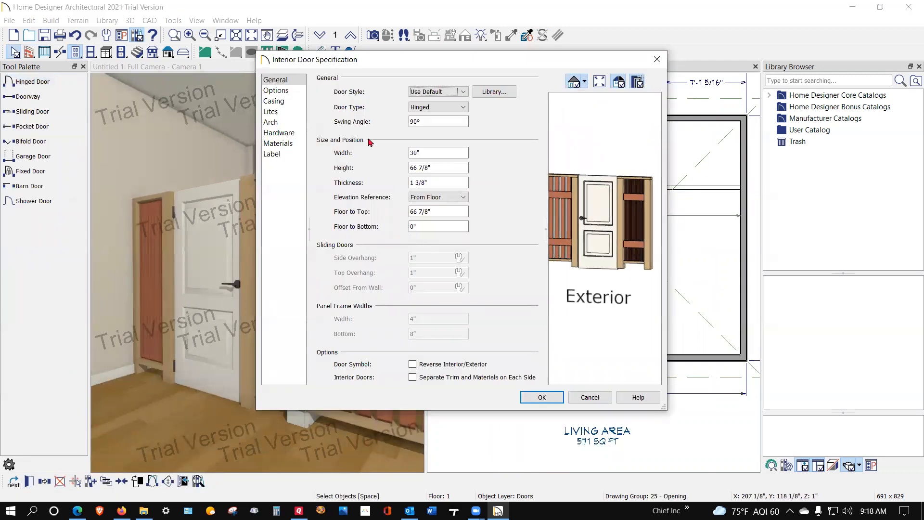
{"action": "left_click", "coordinate": [493, 91]}
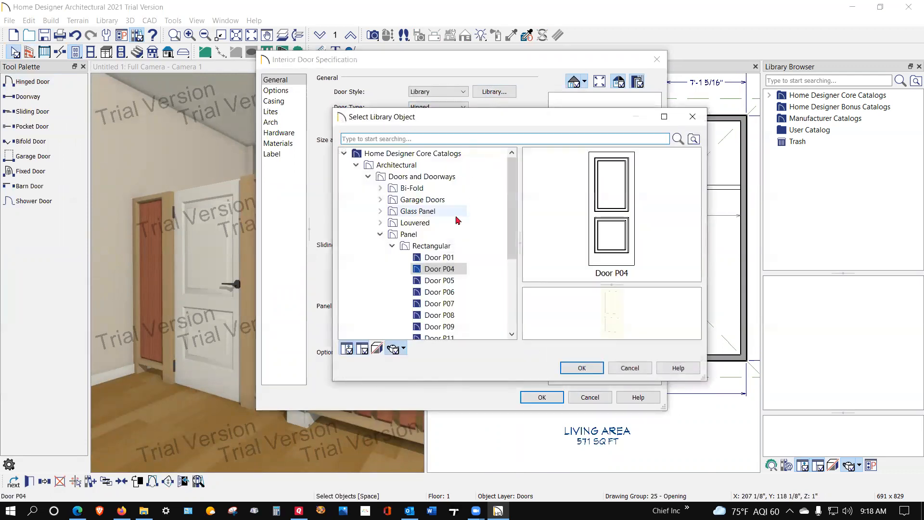
{"action": "left_click", "coordinate": [381, 235]}
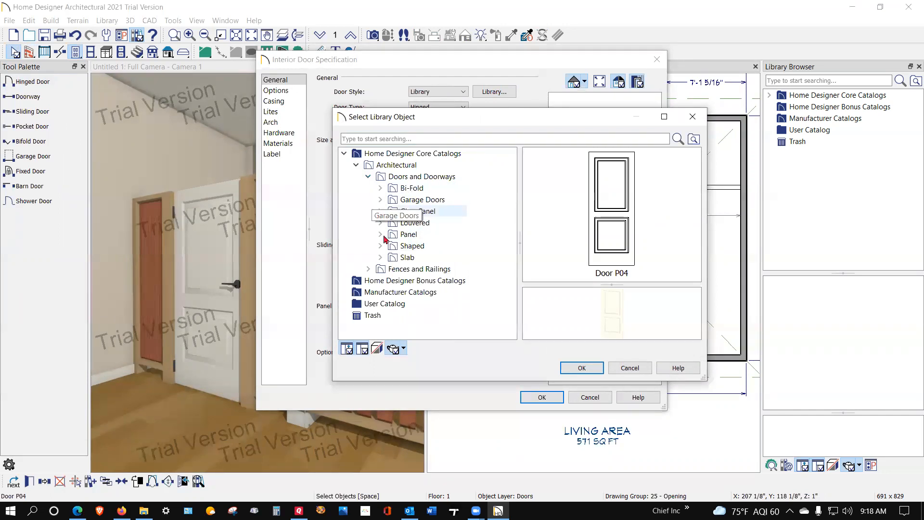
{"action": "left_click", "coordinate": [367, 269]}
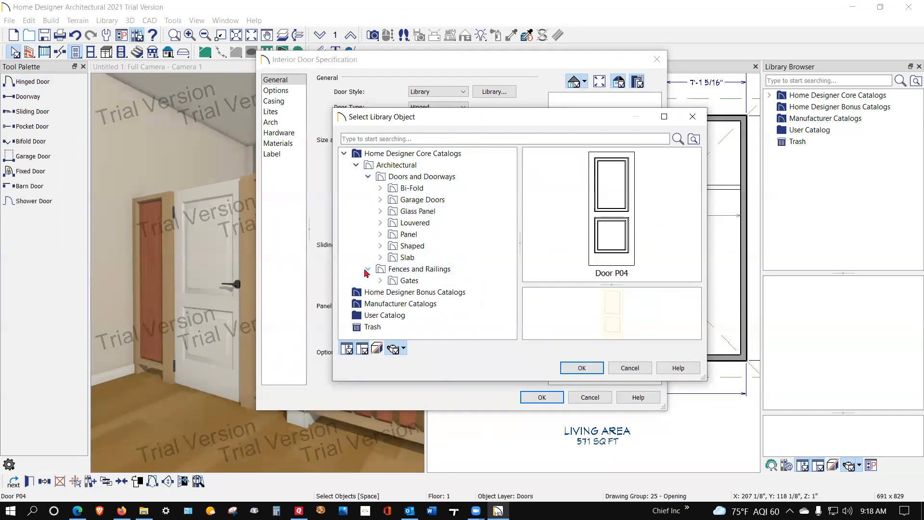
{"action": "left_click", "coordinate": [380, 280]}
{"action": "left_click", "coordinate": [385, 281]}
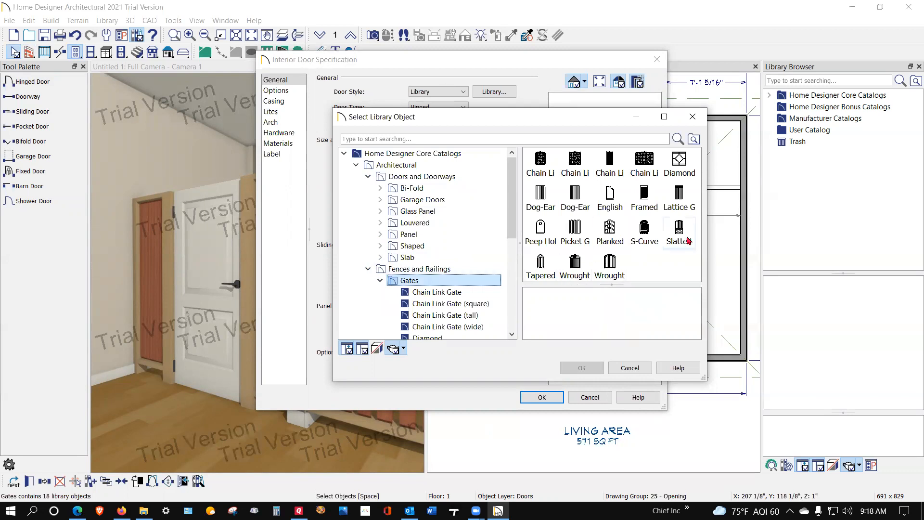
- Preview the Lattice Gate and the tall chain link gate, choose the Slatted gate as the door style, and apply it
{"action": "left_click", "coordinate": [680, 195]}
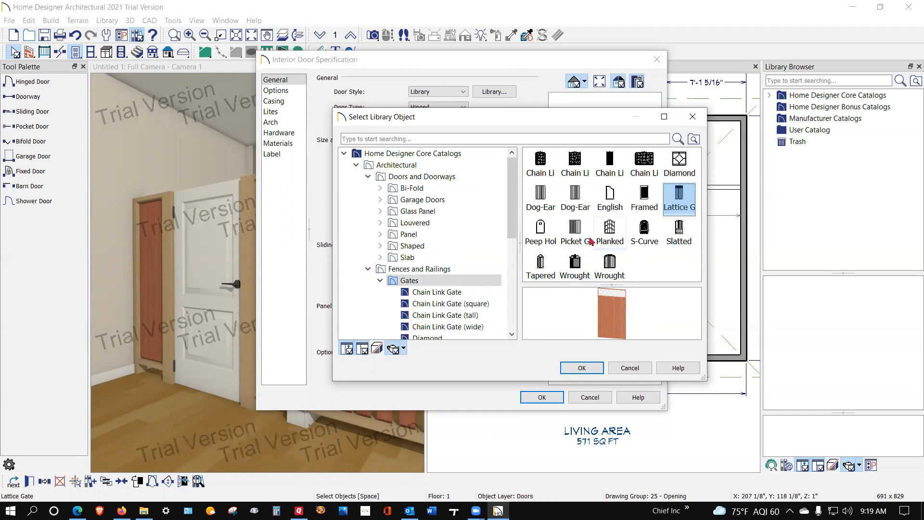
{"action": "left_click_drag", "start_coordinate": [610, 317], "coordinate": [608, 320]}
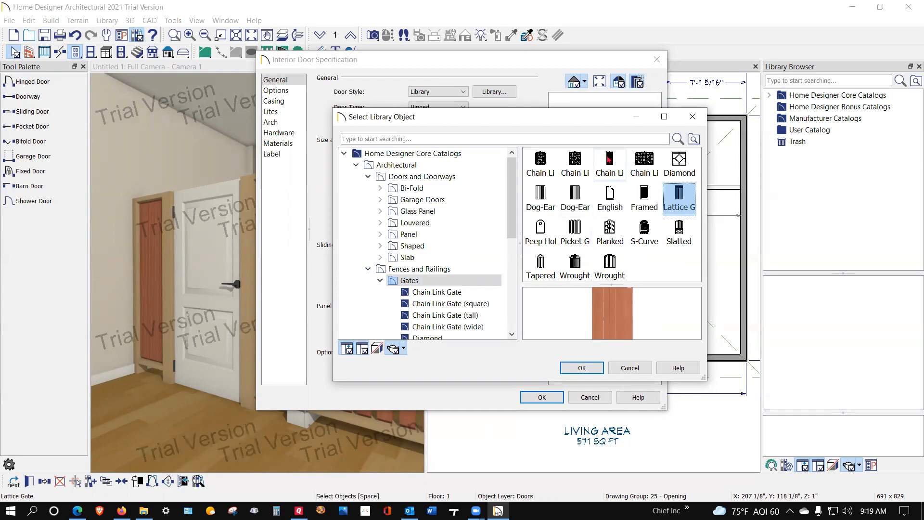
{"action": "left_click", "coordinate": [608, 163]}
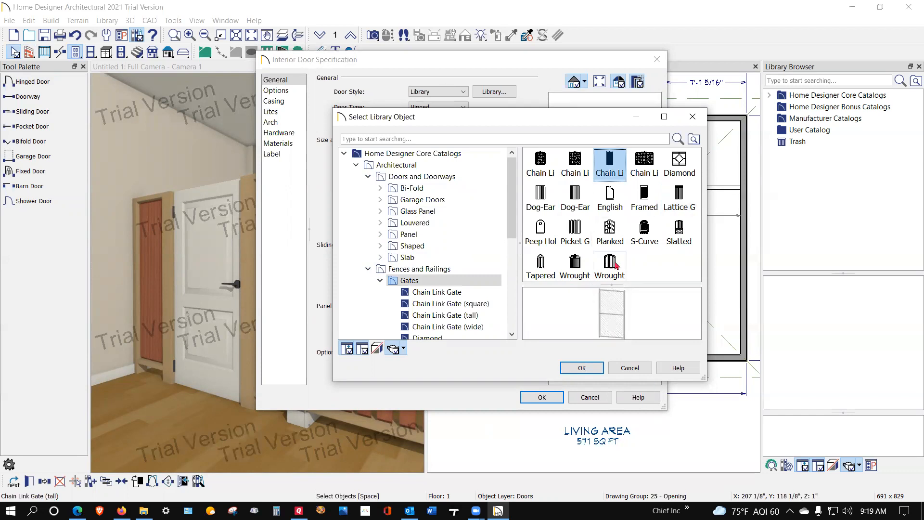
{"action": "left_click", "coordinate": [679, 232]}
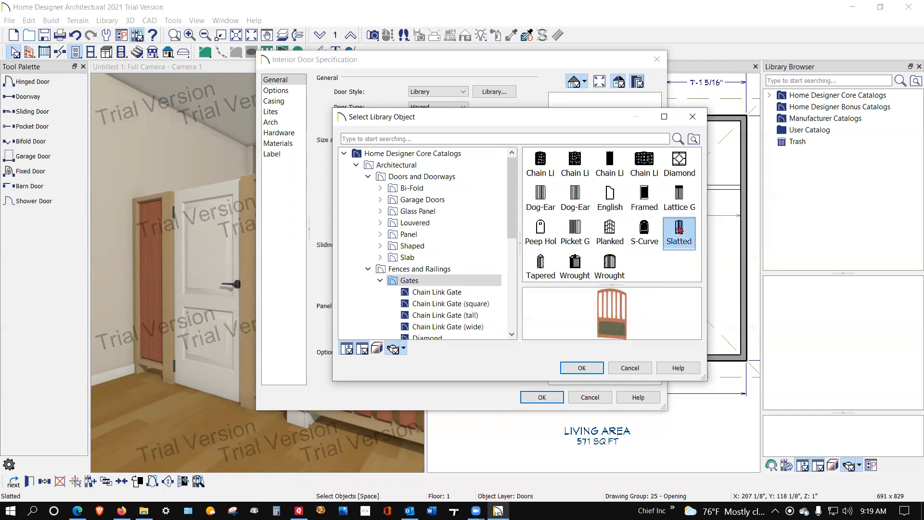
{"action": "left_click", "coordinate": [584, 368]}
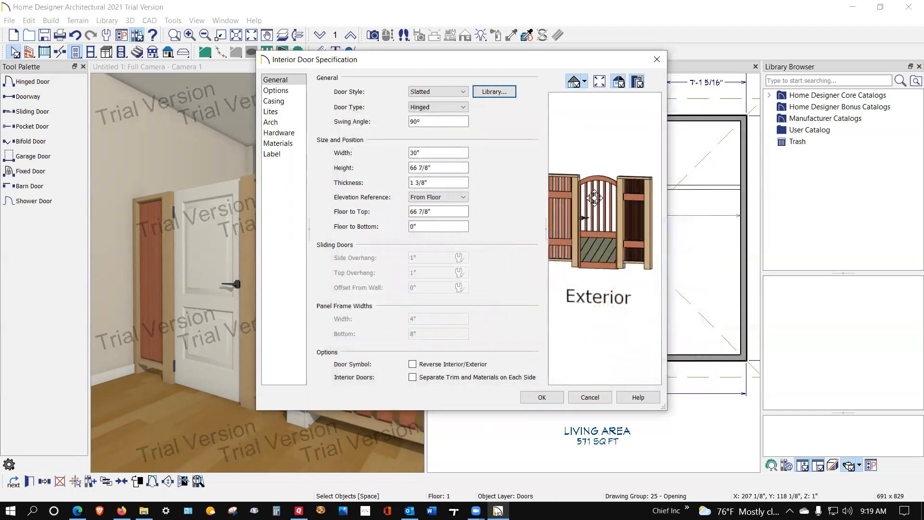
{"action": "left_click", "coordinate": [560, 399]}
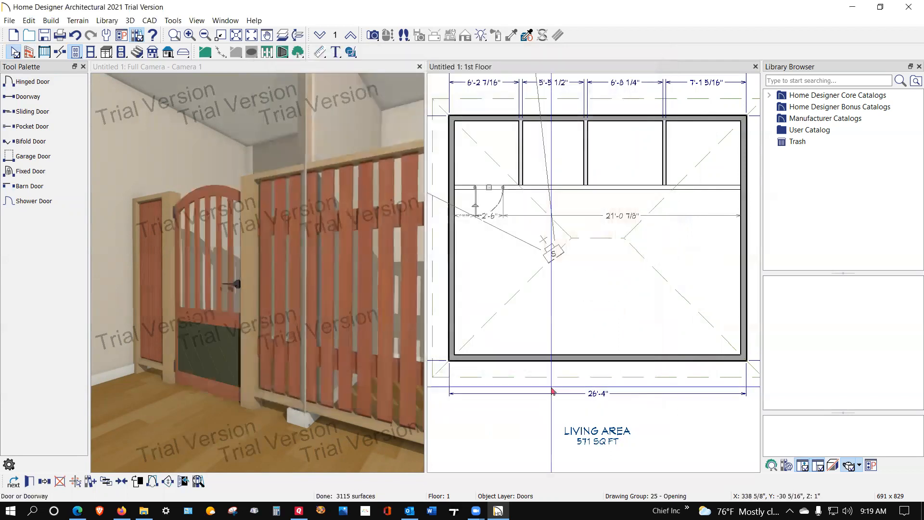
{"action": "key", "text": "Escape"}
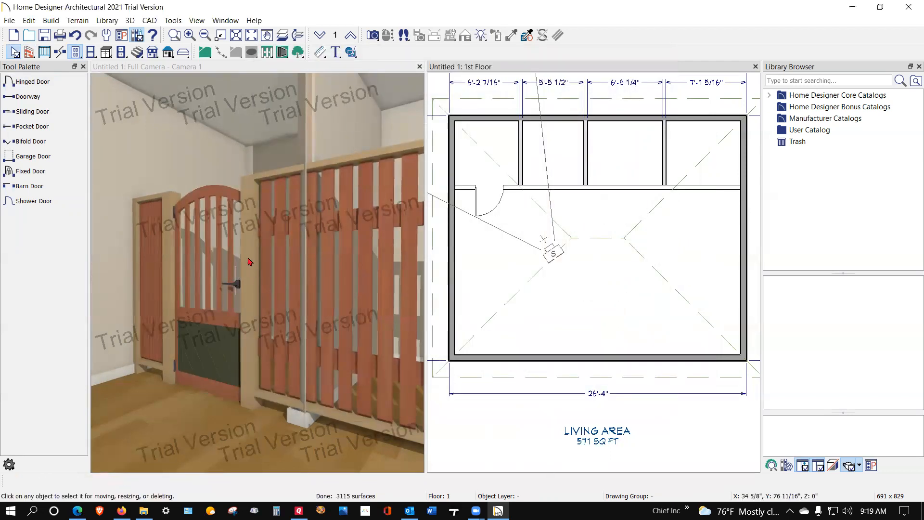
- Set the slatted gate's width to 48", set its door panels to Single Door Only, and apply the specification
{"action": "scroll", "coordinate": [290, 268], "scroll_direction": "down", "scroll_amount": 1}
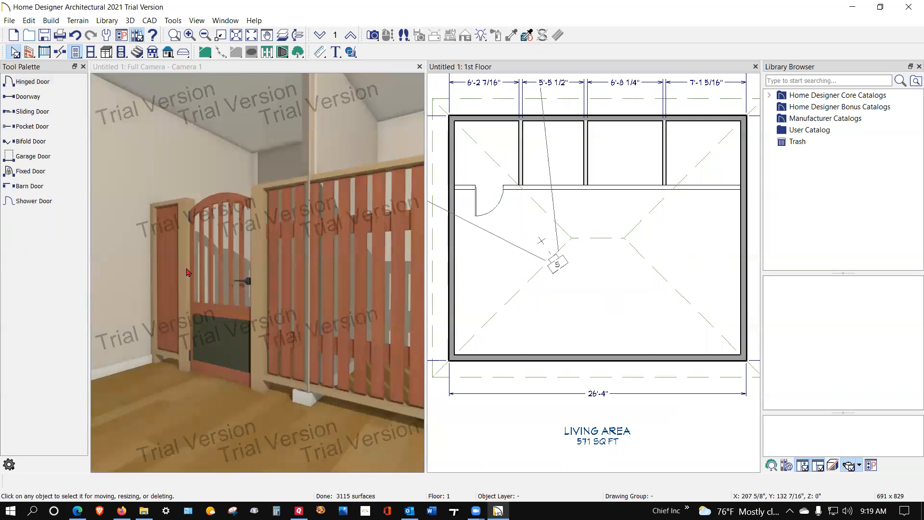
{"action": "scroll", "coordinate": [195, 270], "scroll_direction": "down", "scroll_amount": 1}
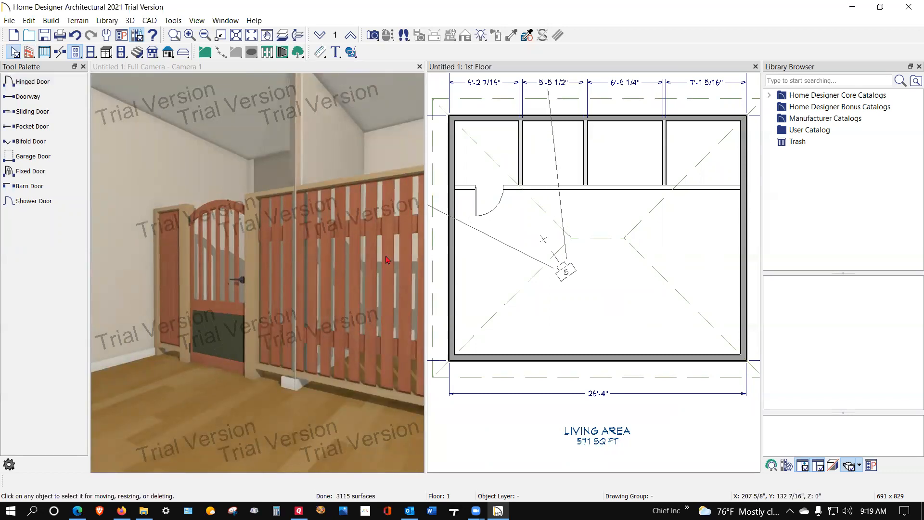
{"action": "left_click", "coordinate": [487, 187]}
{"action": "double_click", "coordinate": [486, 187]}
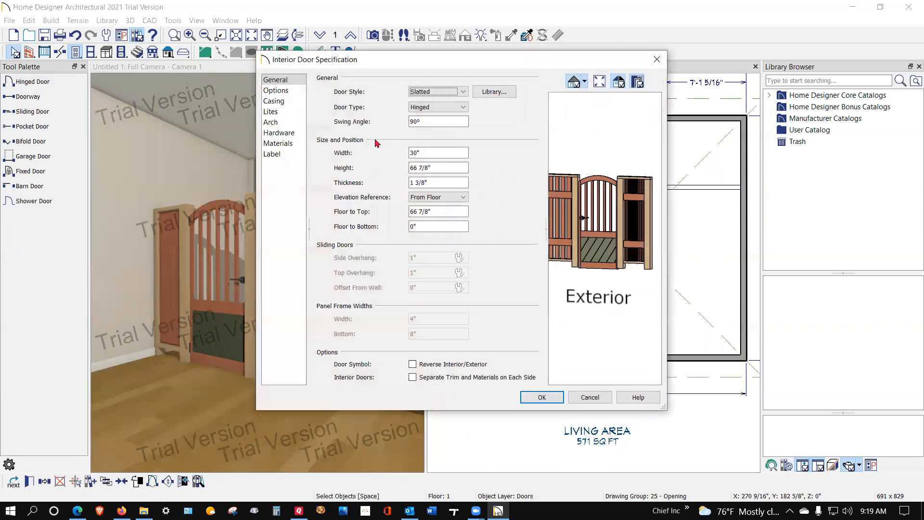
{"action": "double_click", "coordinate": [433, 152]}
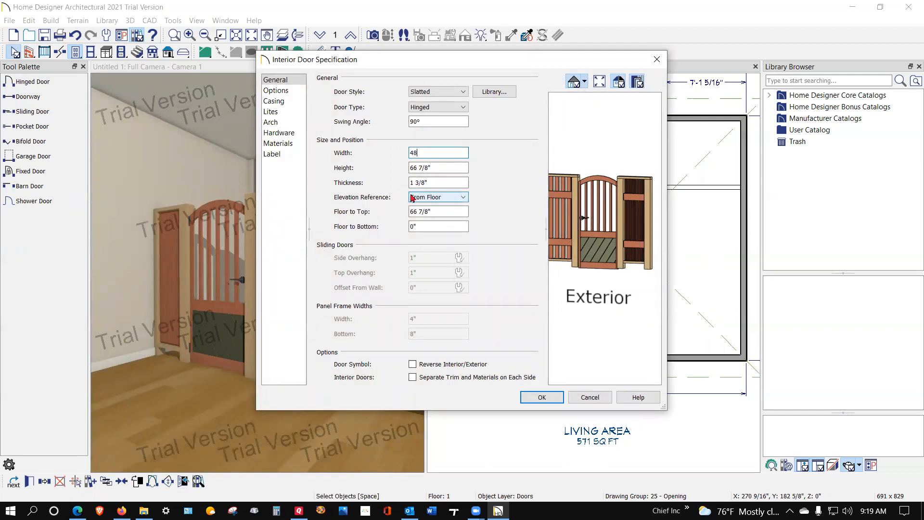
{"action": "key", "text": "Tab"}
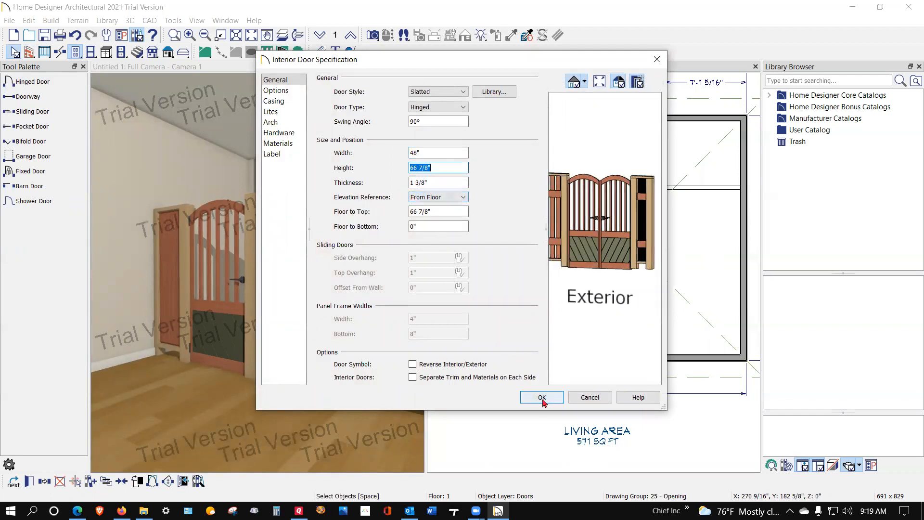
{"action": "left_click", "coordinate": [279, 91]}
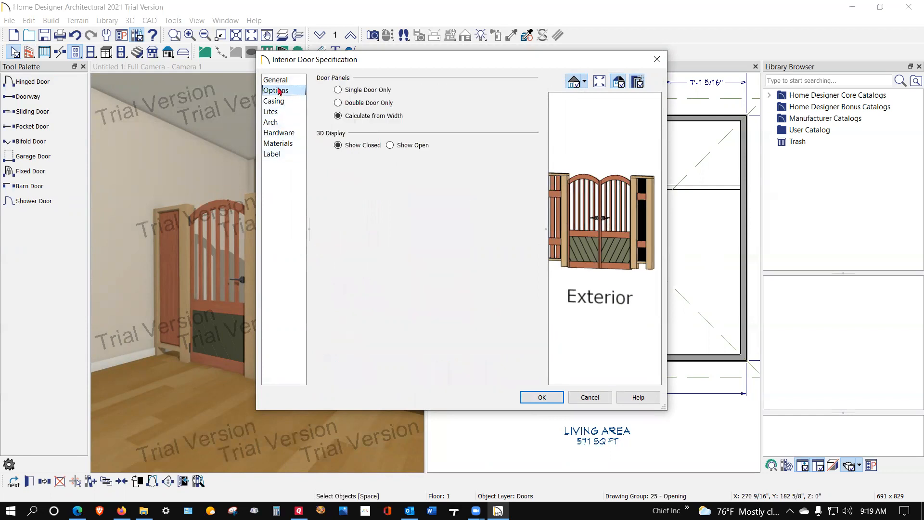
{"action": "left_click", "coordinate": [343, 90]}
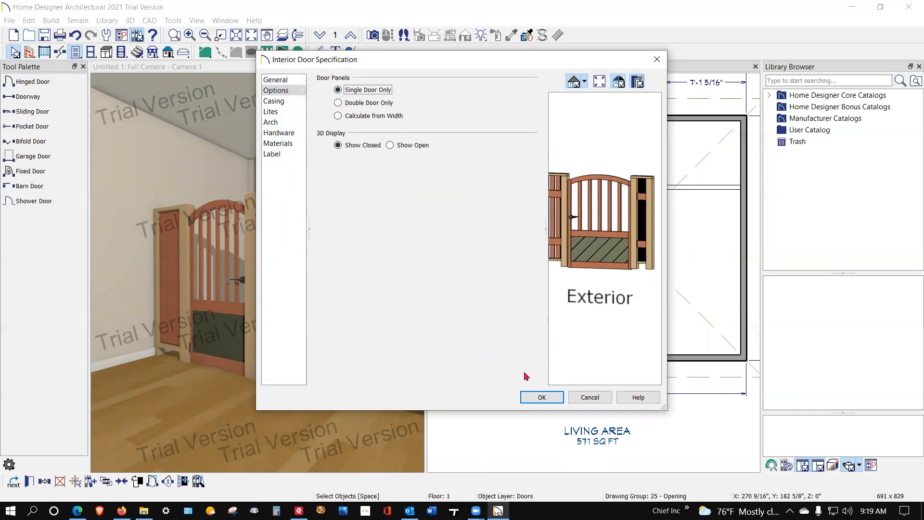
{"action": "left_click", "coordinate": [536, 396]}
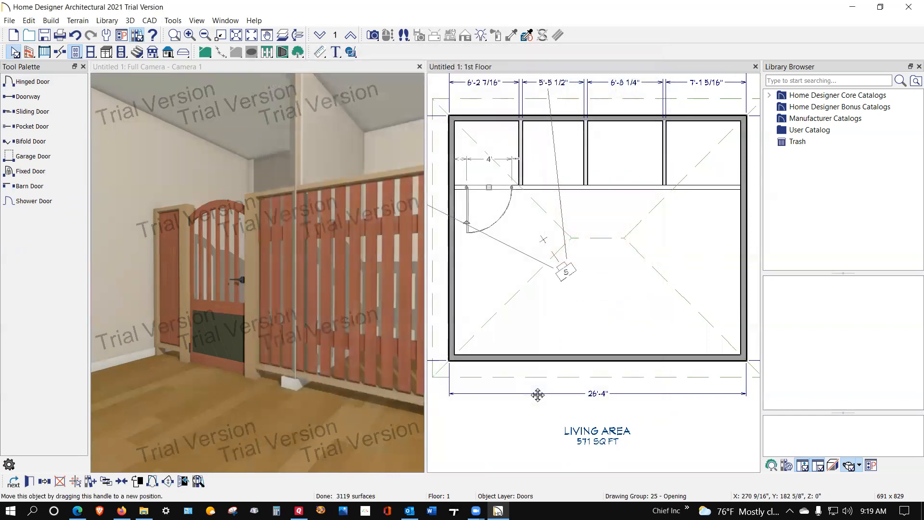
- Copy the 4' gate into the railing in front of each of the other three stalls
{"action": "left_click", "coordinate": [46, 480]}
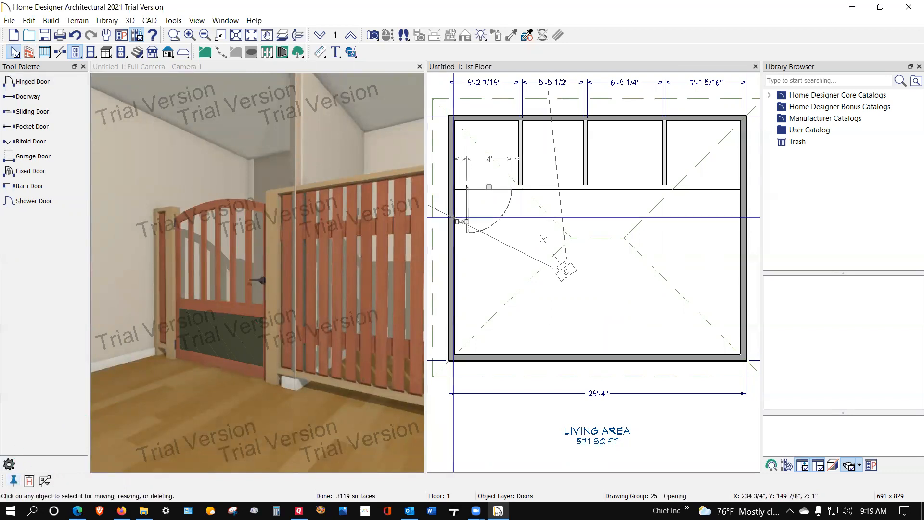
{"action": "left_click", "coordinate": [556, 188]}
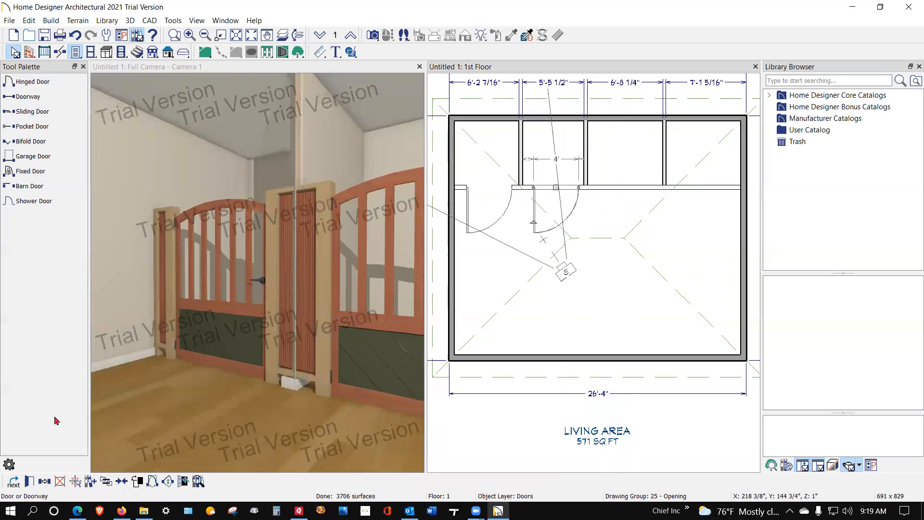
{"action": "left_click", "coordinate": [45, 481]}
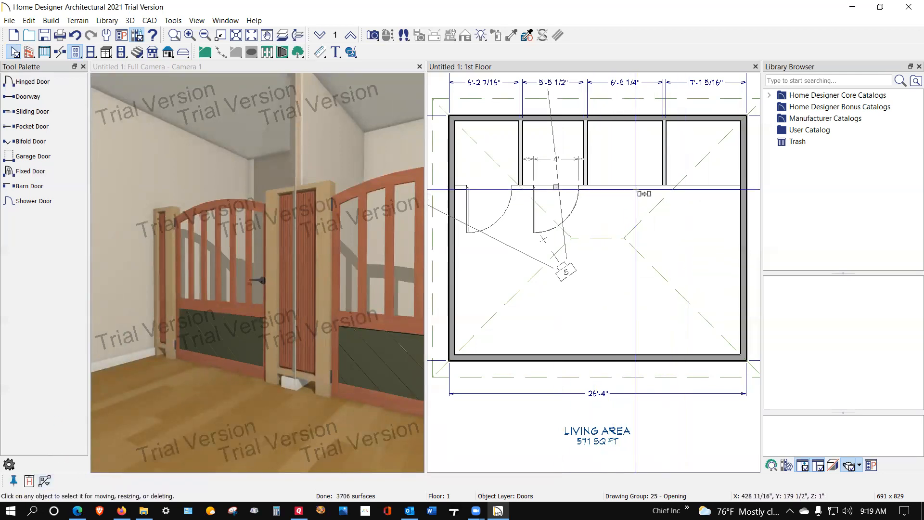
{"action": "left_click", "coordinate": [636, 193]}
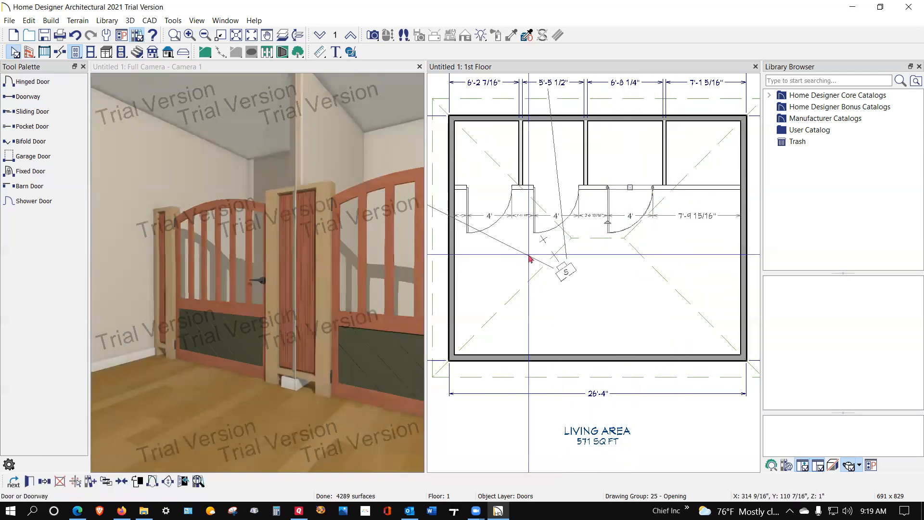
{"action": "left_click", "coordinate": [45, 481]}
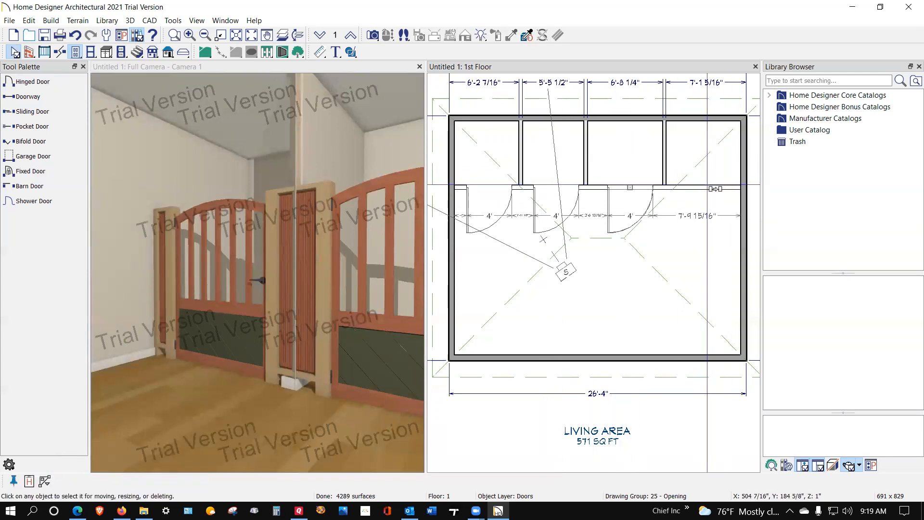
{"action": "left_click", "coordinate": [707, 194]}
- Move the camera to the room's front right corner in the floor plan and aim it at the row of stalls
{"action": "left_click", "coordinate": [565, 271]}
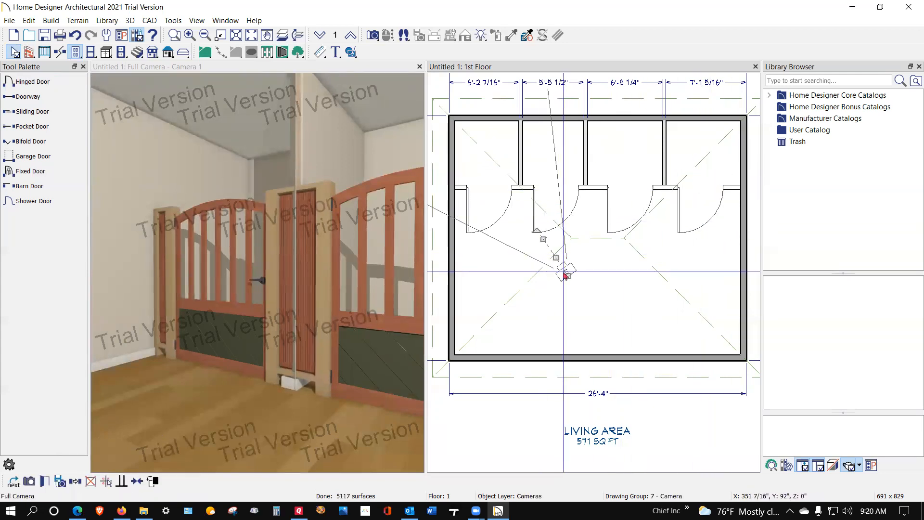
{"action": "left_click_drag", "start_coordinate": [566, 274], "coordinate": [736, 342]}
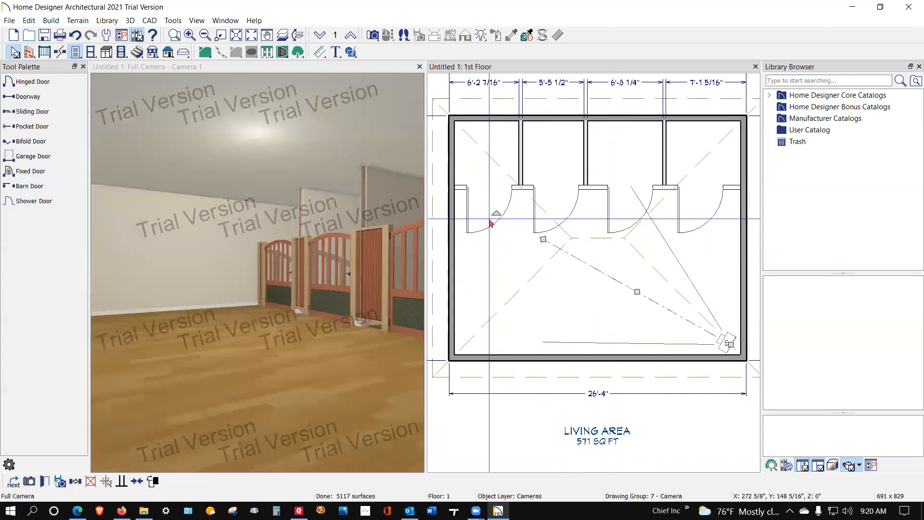
{"action": "left_click_drag", "start_coordinate": [495, 212], "coordinate": [542, 177]}
{"action": "left_click_drag", "start_coordinate": [637, 291], "coordinate": [656, 264]}
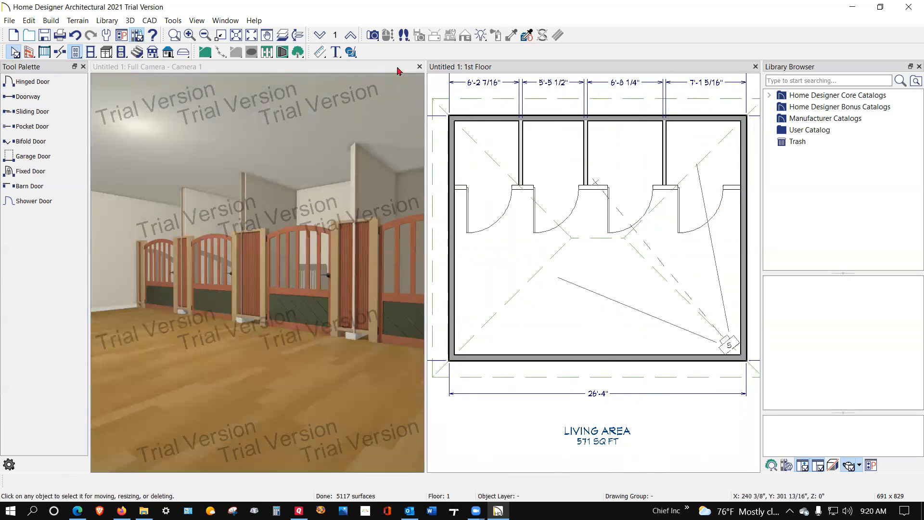
- Orbit the camera view around the room to inspect the stalls and gates from both ends and the front
{"action": "left_click", "coordinate": [327, 158]}
{"action": "left_click_drag", "start_coordinate": [327, 156], "coordinate": [452, 215]}
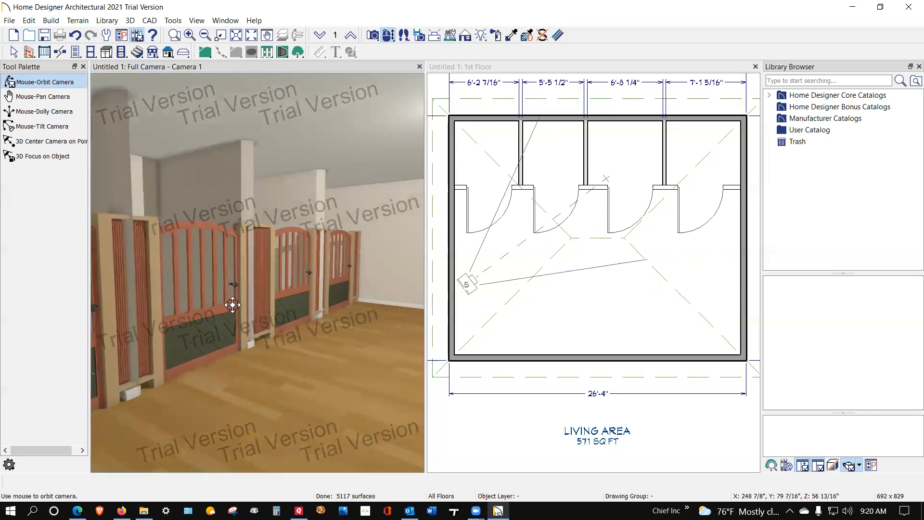
{"action": "left_click_drag", "start_coordinate": [301, 265], "coordinate": [196, 266]}
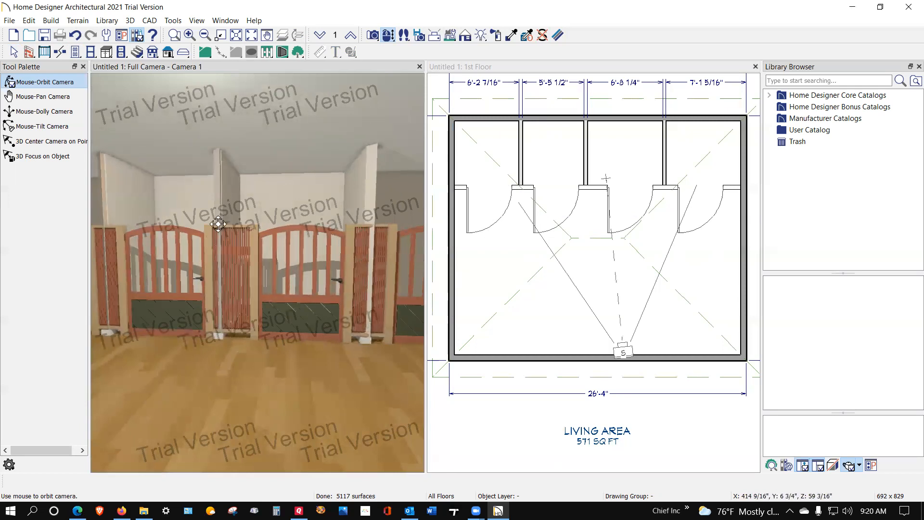